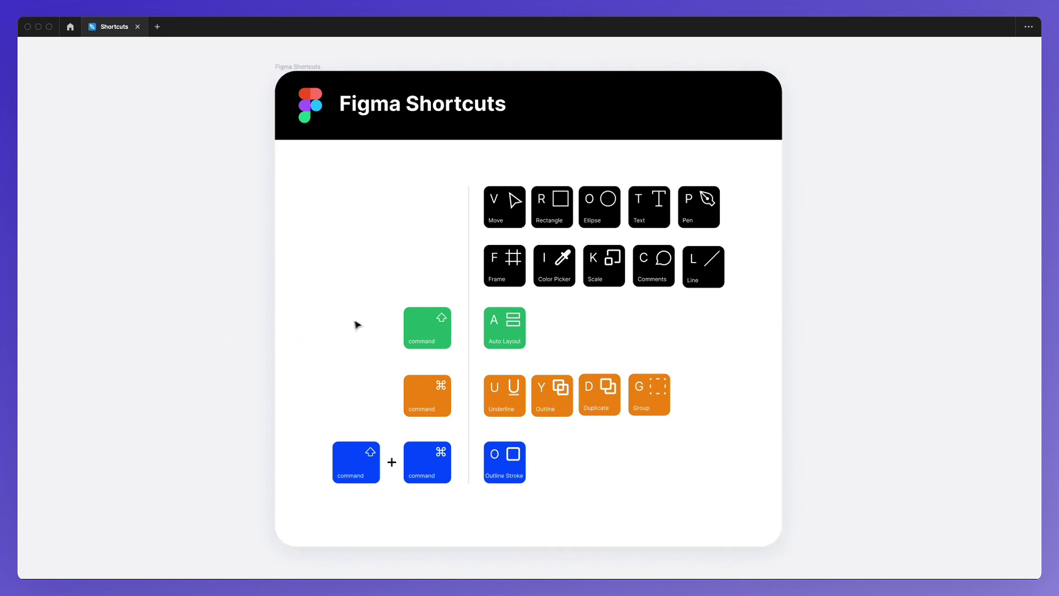
pyautogui.scroll(2, 422, 286)
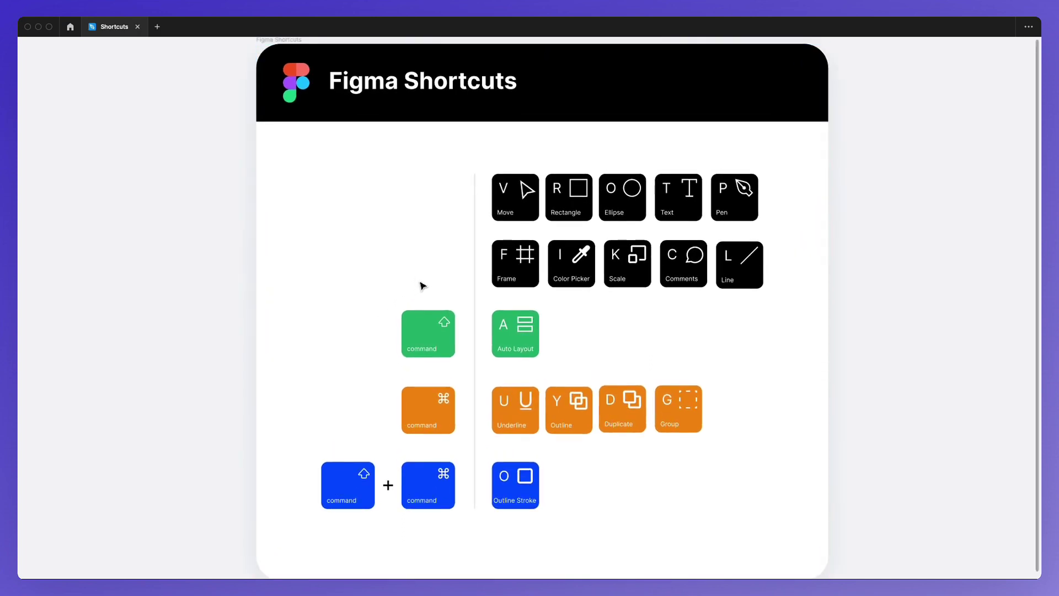
pyautogui.scroll(-1, 423, 285)
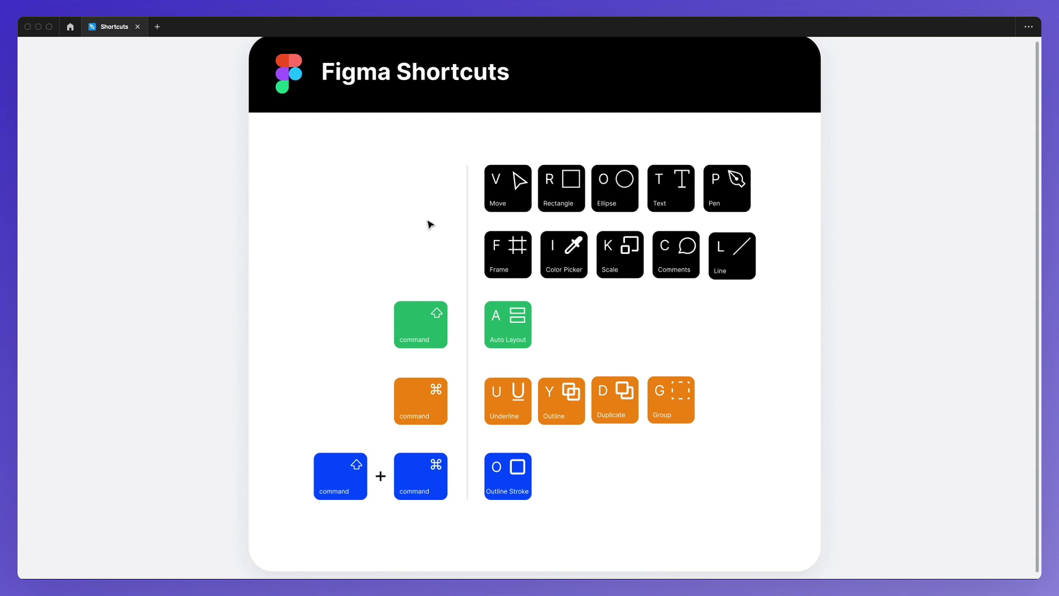
pyautogui.press('v')
pyautogui.scroll(-1, 400, 203)
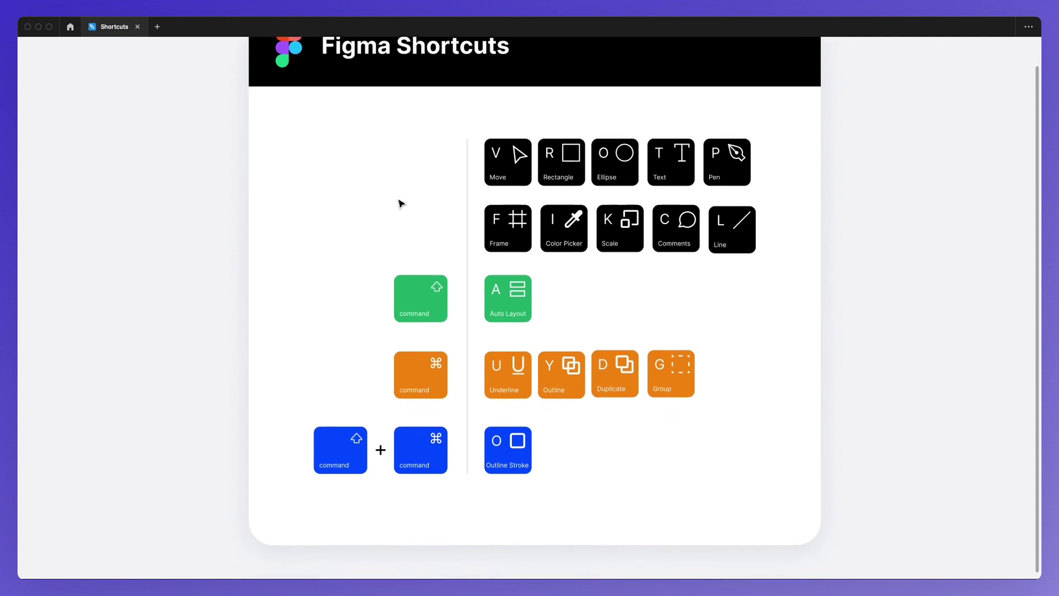
pyautogui.scroll(2, 407, 183)
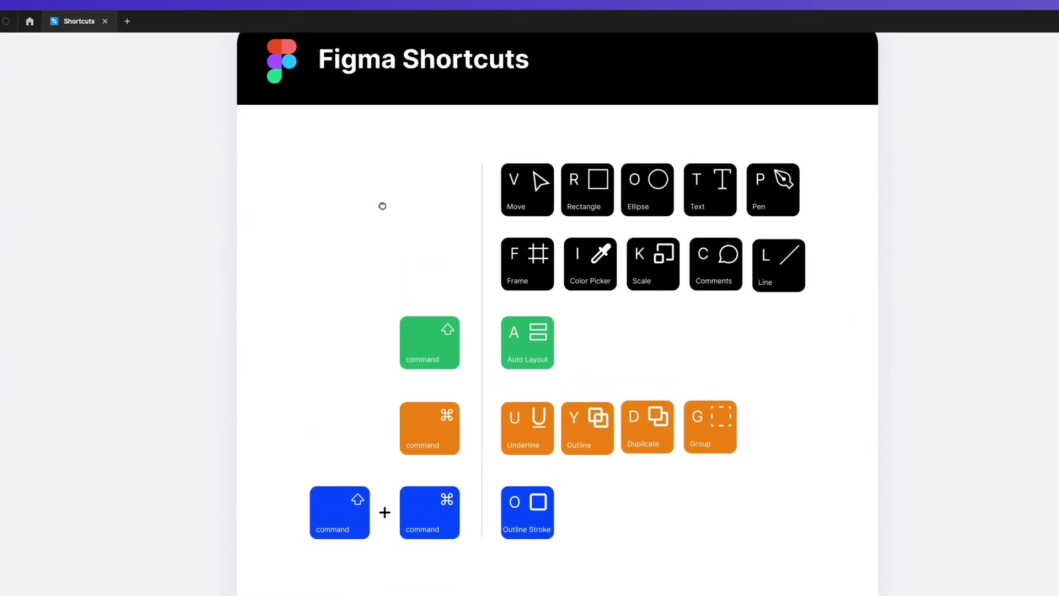
pyautogui.moveTo(382, 206); pyautogui.dragTo(378, 215)
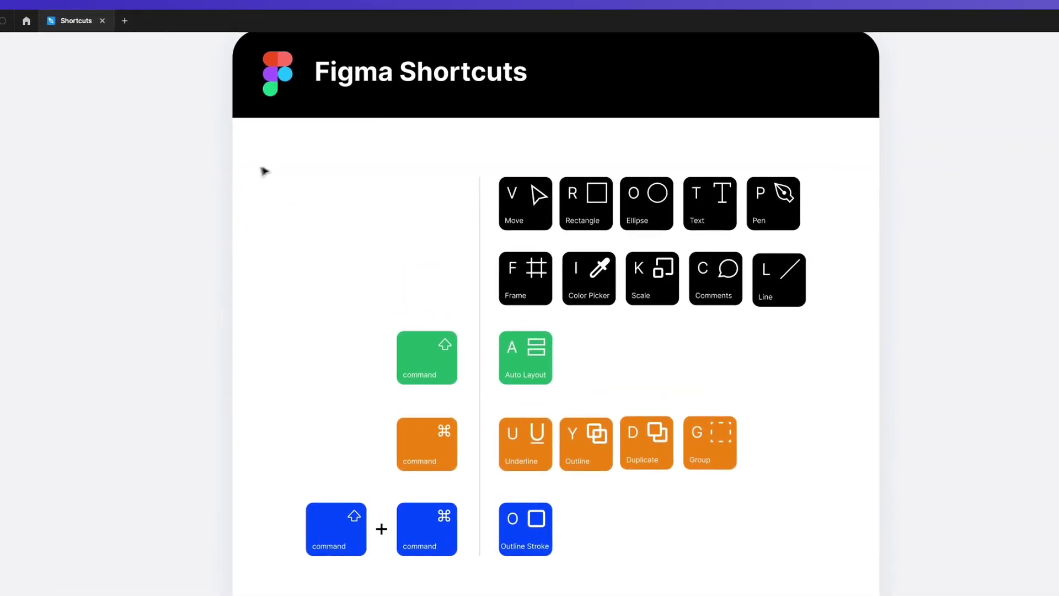
pyautogui.moveTo(289, 158); pyautogui.dragTo(810, 259)
pyautogui.click(363, 222)
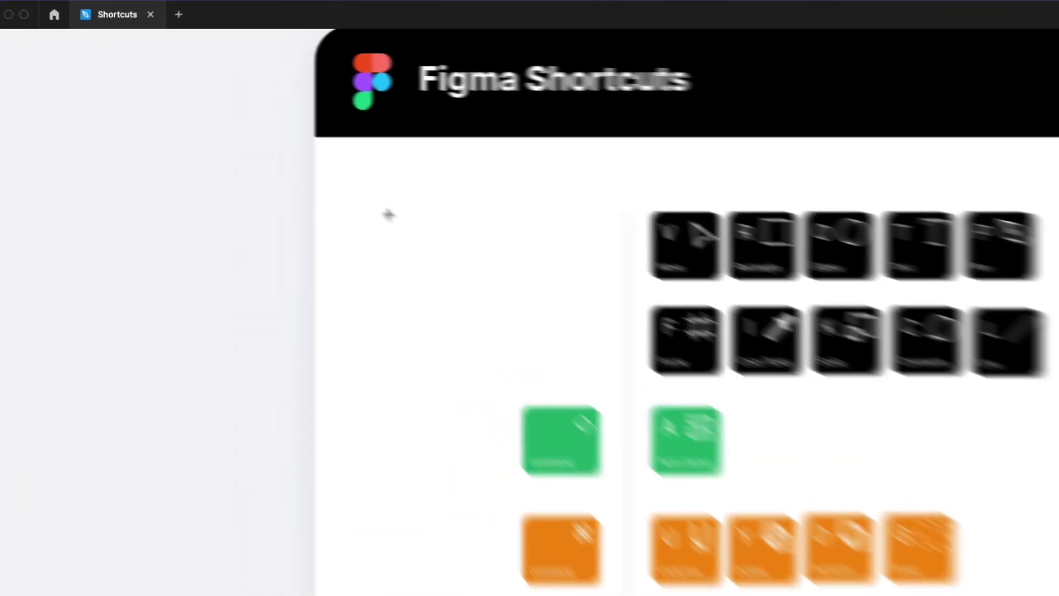
# Step: Show the hidden interface while a trial rectangle about 95 × 73 is drawn in the card's blank area and deleted
pyautogui.moveTo(380, 209); pyautogui.dragTo(550, 340)
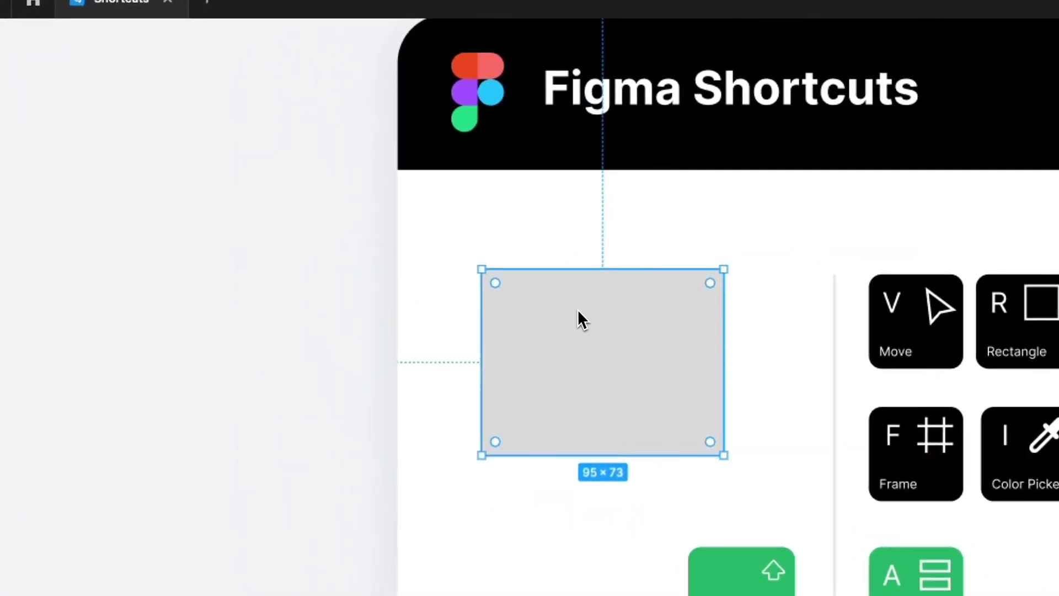
pyautogui.press('super+period')
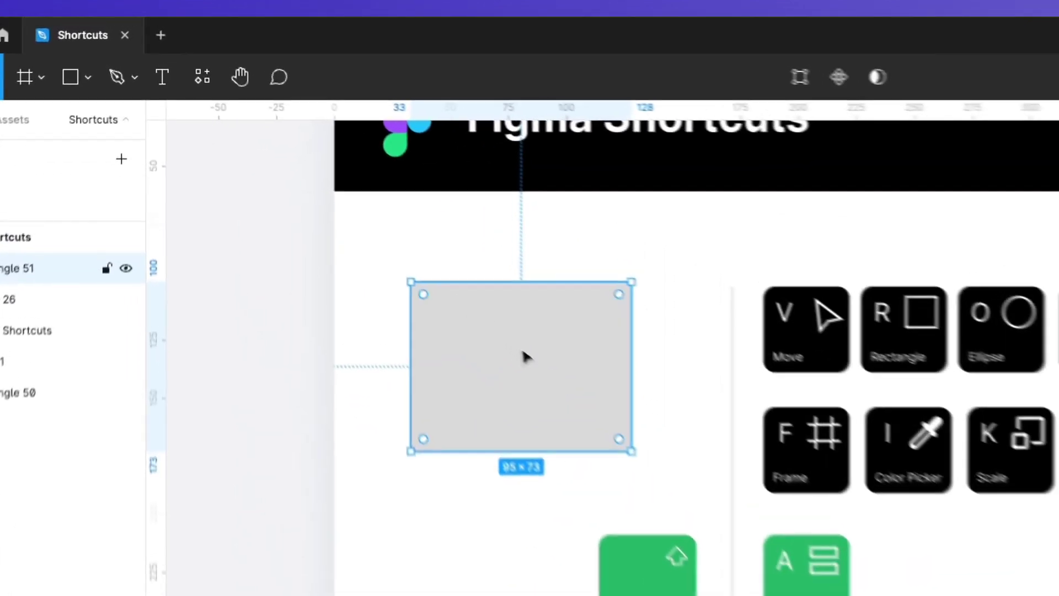
pyautogui.press('Delete')
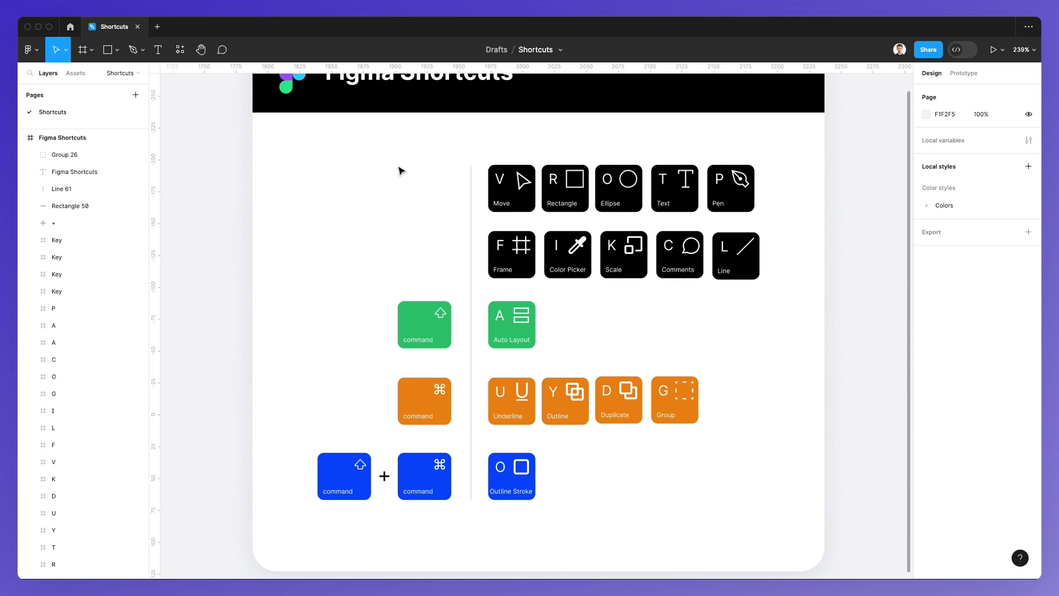
# Step: Draw an ellipse about 88 × 90 in the blank area beside the shortcut keys and delete it
pyautogui.press('o')
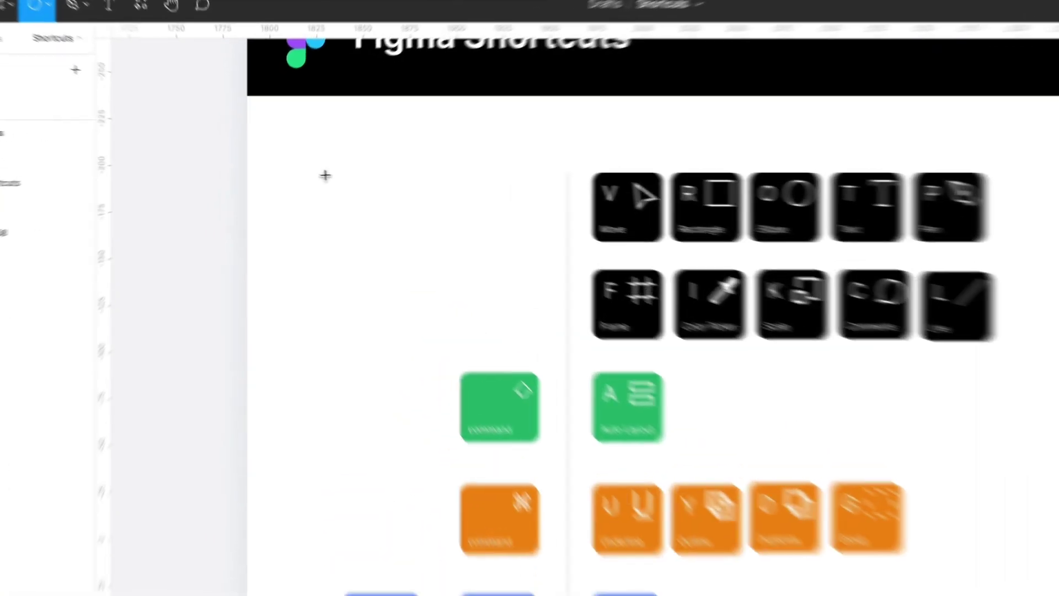
pyautogui.moveTo(300, 164); pyautogui.dragTo(412, 277)
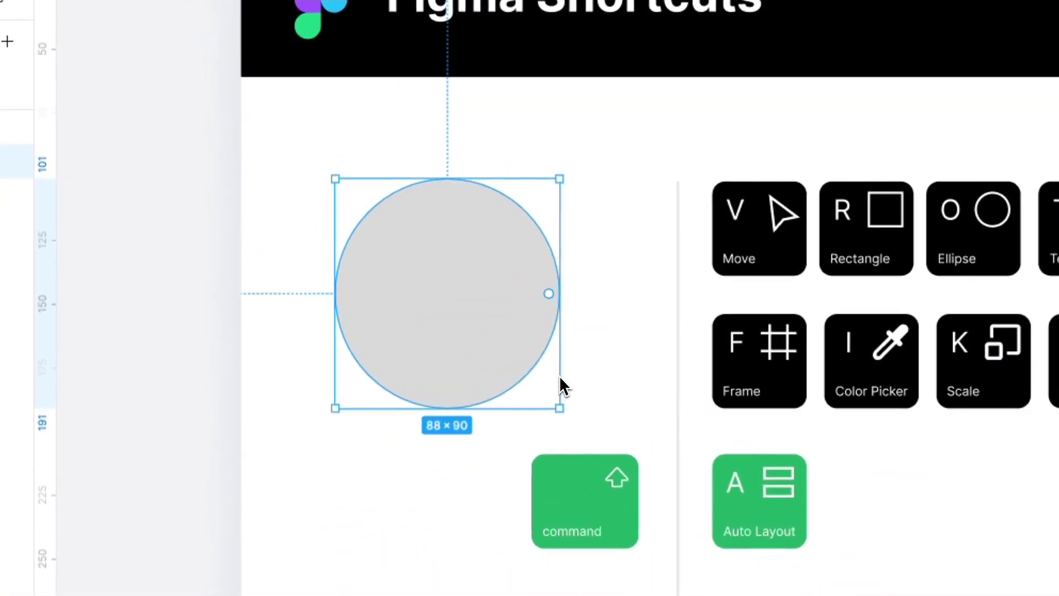
pyautogui.moveTo(558, 409); pyautogui.dragTo(629, 366)
pyautogui.press('Delete')
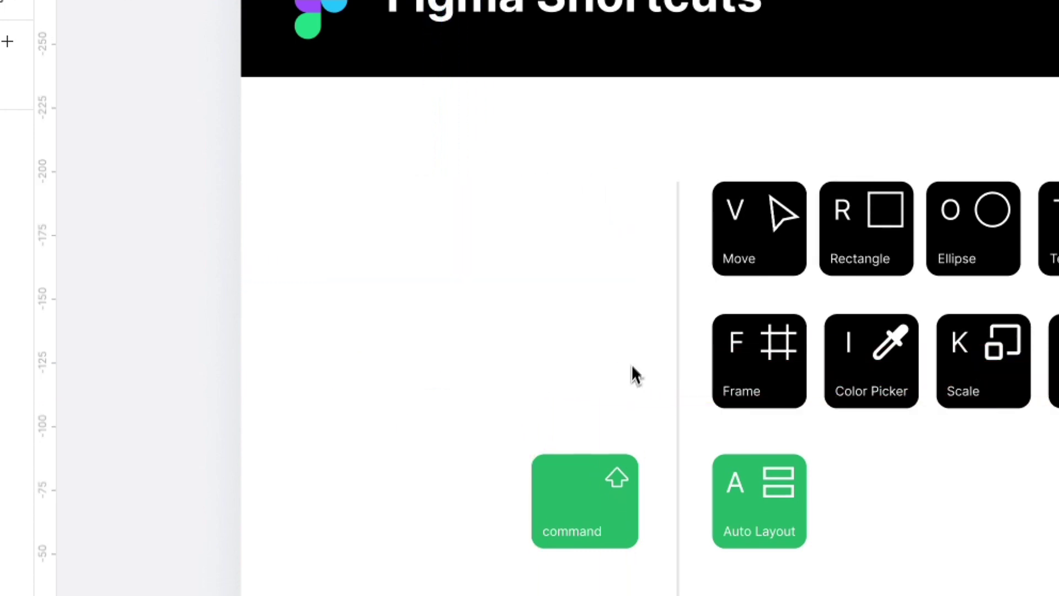
# Step: Activate the Text tool and return to the Move tool
pyautogui.press('t')
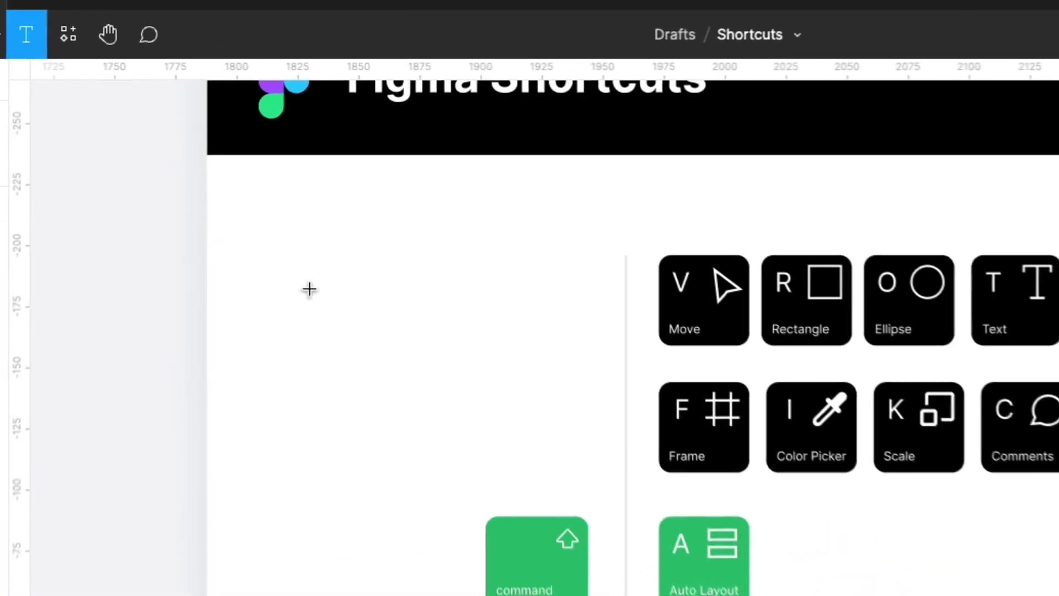
pyautogui.press('v')
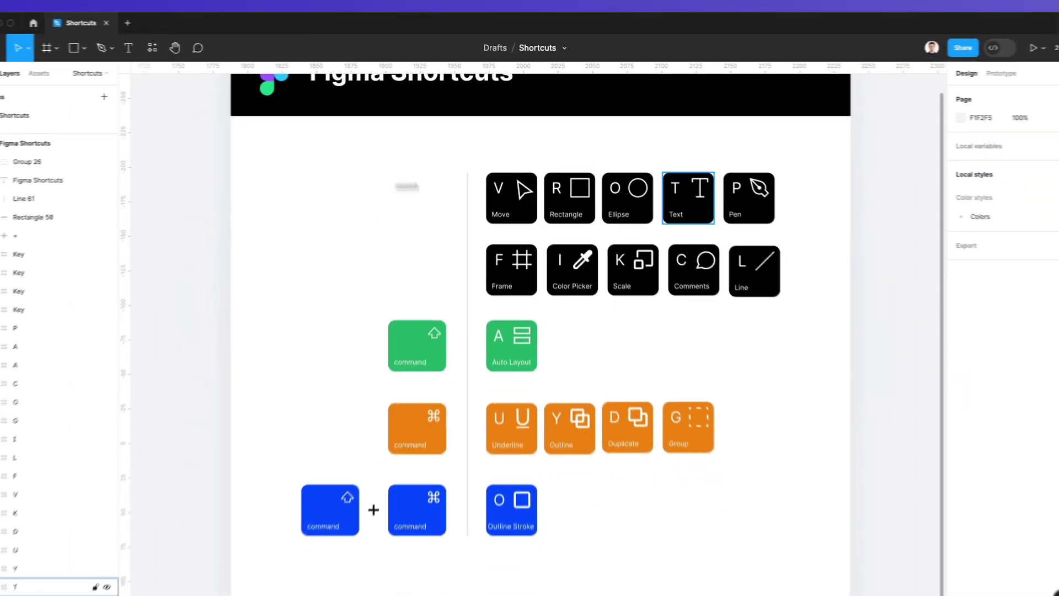
pyautogui.click(760, 198)
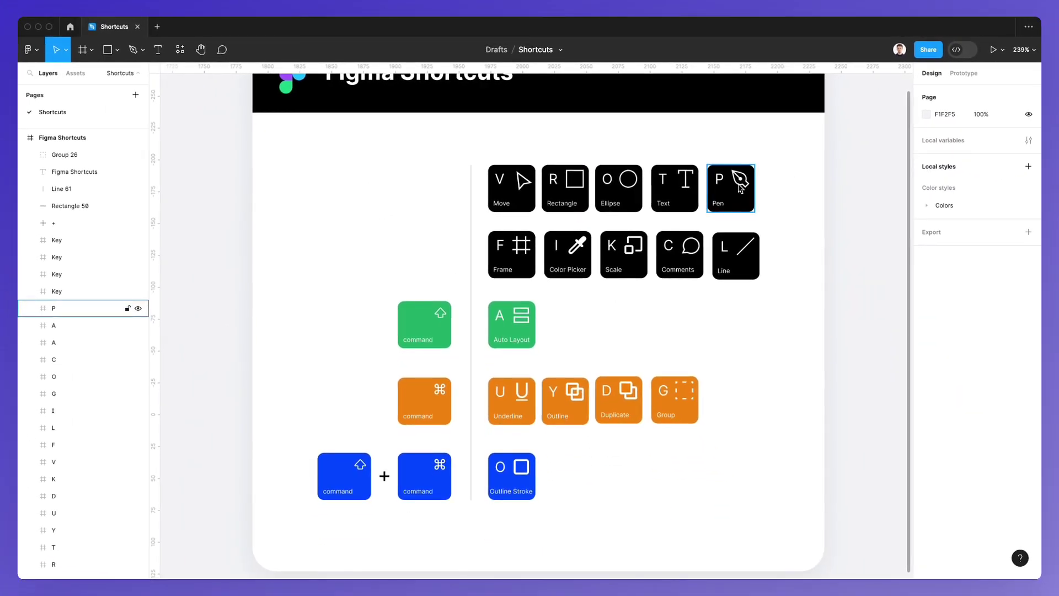
# Step: Draw an open five-point path about 75 × 71.5 with the Pen tool in the blank area and delete it
pyautogui.press('p')
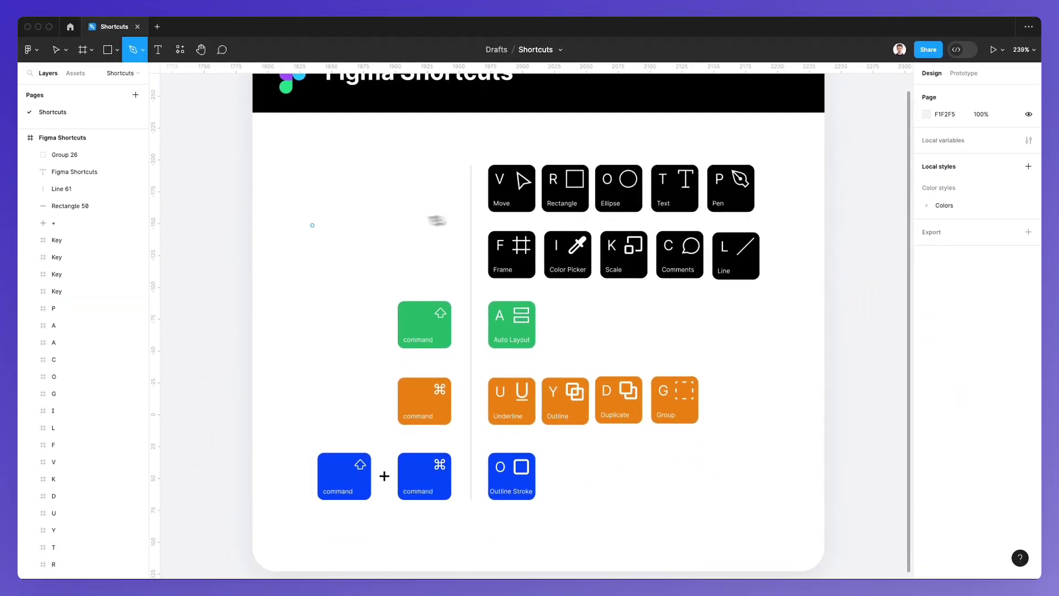
pyautogui.click(298, 182)
pyautogui.click(302, 264)
pyautogui.click(380, 249)
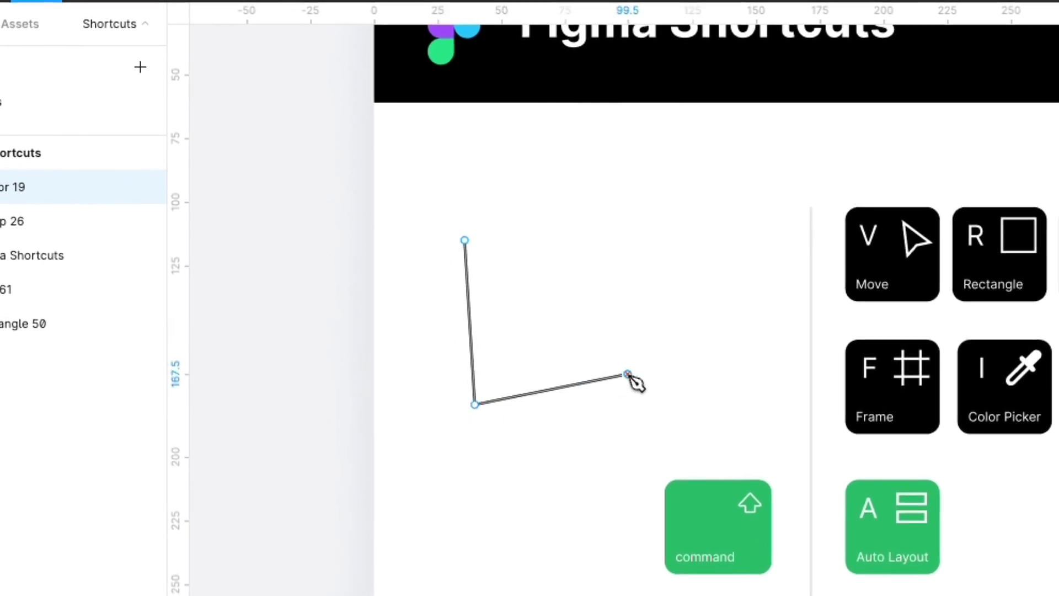
pyautogui.click(655, 290)
pyautogui.click(655, 222)
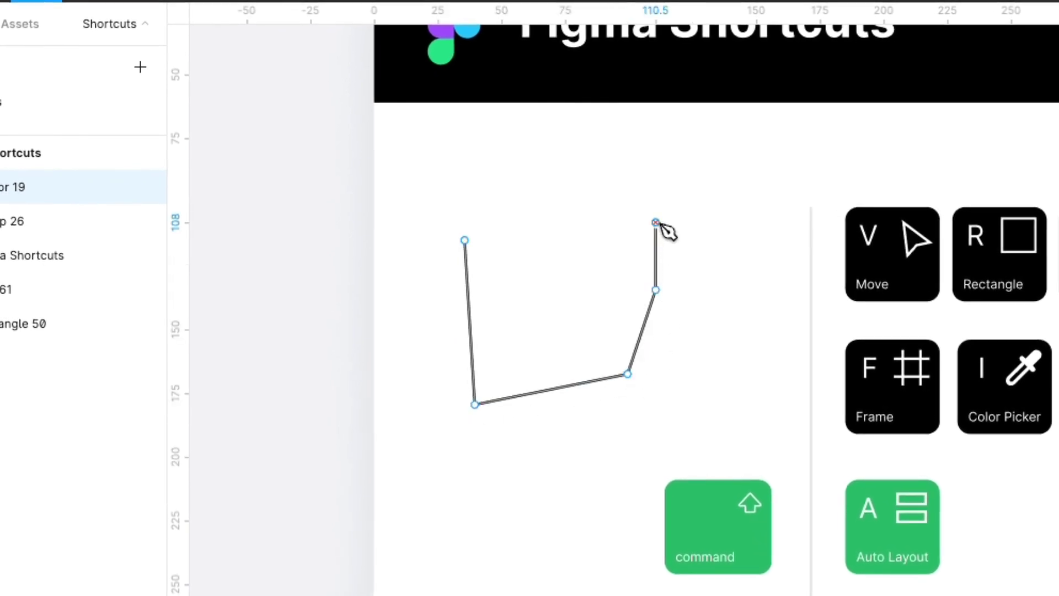
pyautogui.press('Escape')
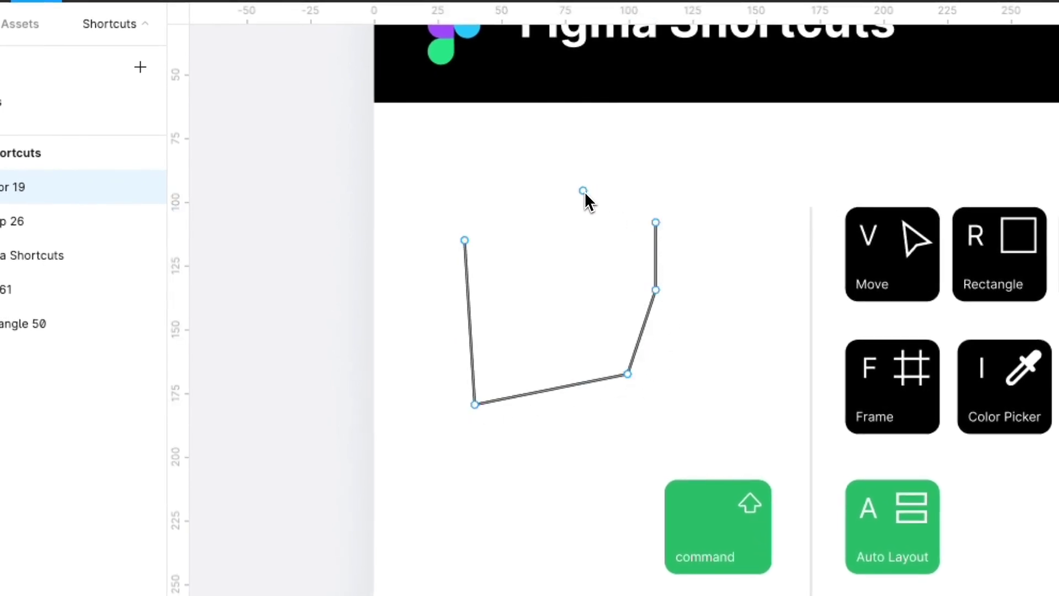
pyautogui.press('Escape')
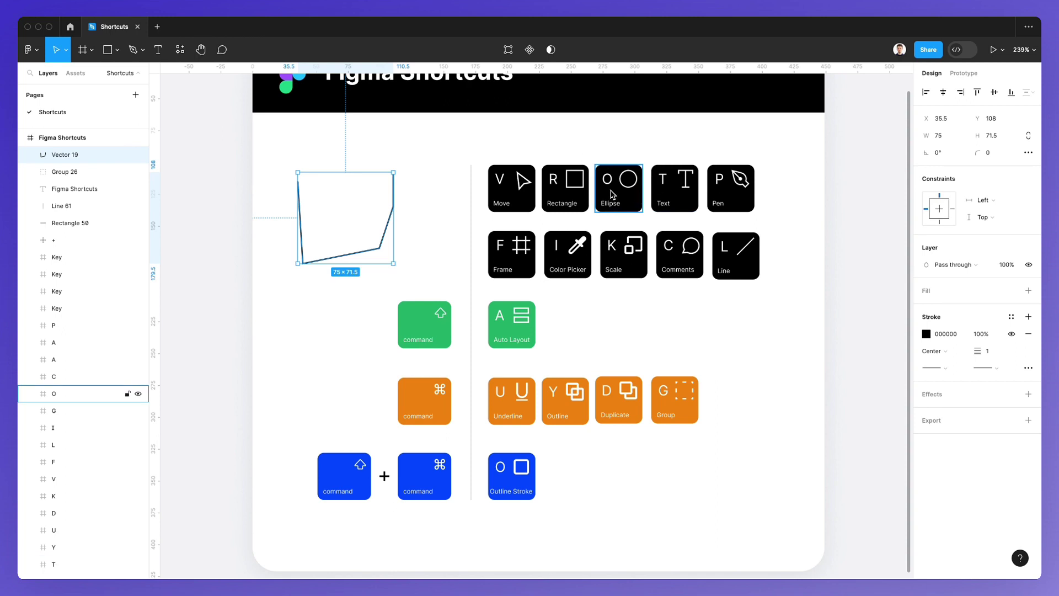
pyautogui.press('Delete')
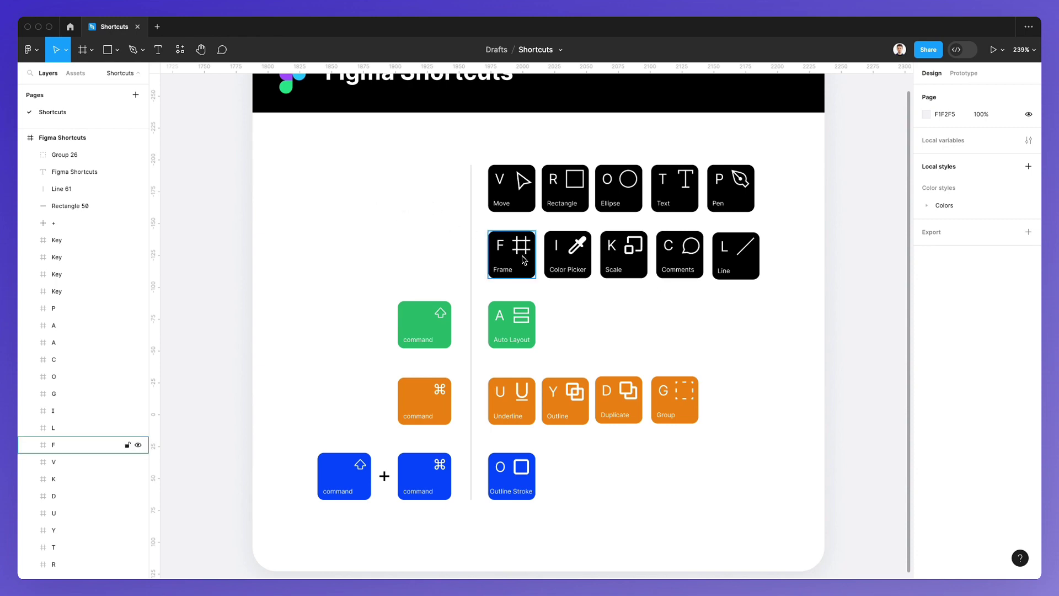
# Step: Draw a frame about 109 × 100 in the blank area beside the shortcut keys and remove it
pyautogui.press('f')
pyautogui.moveTo(283, 157); pyautogui.dragTo(424, 285)
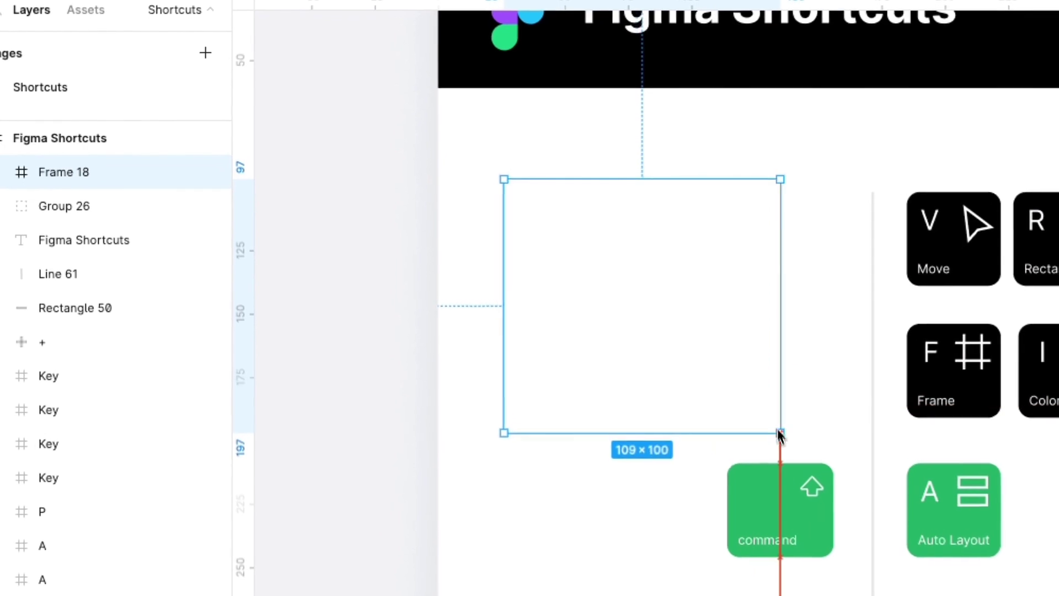
pyautogui.moveTo(779, 436); pyautogui.dragTo(783, 435)
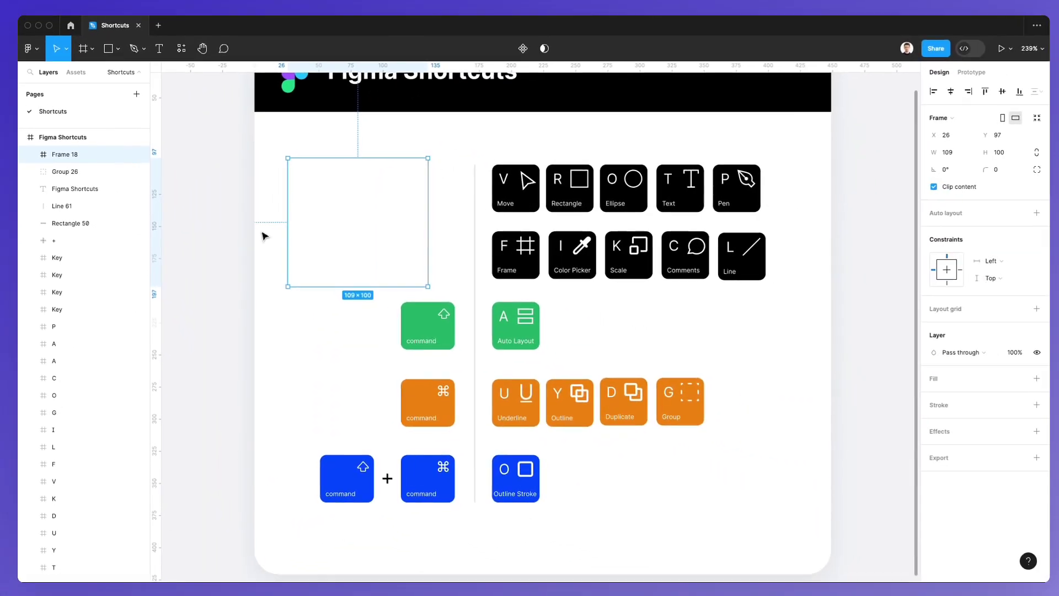
pyautogui.press('Escape')
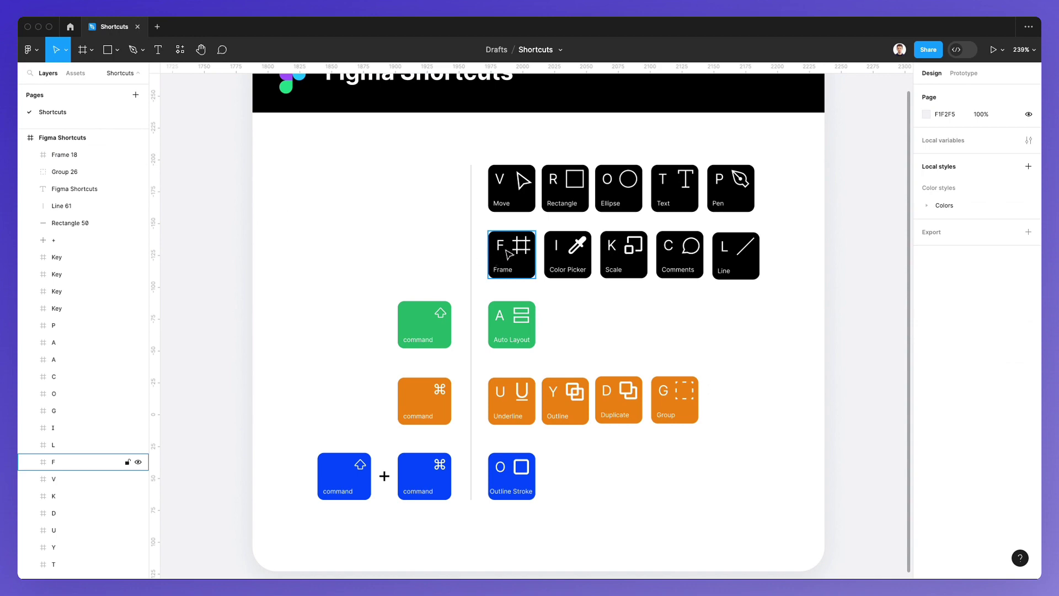
pyautogui.click(408, 245)
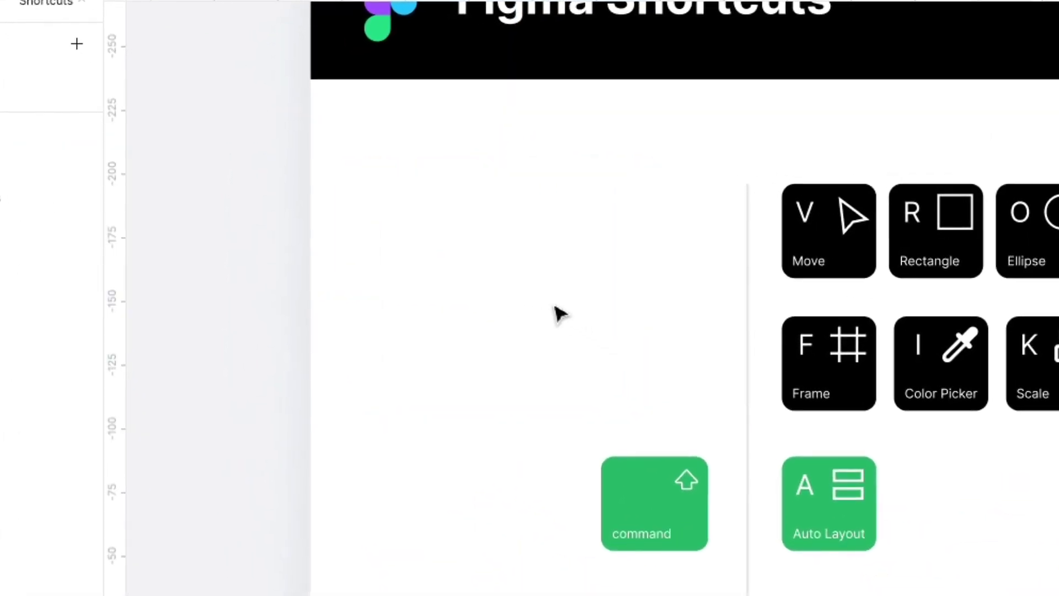
# Step: Draw a rectangle about 77 × 68 in the blank area and fill it with the green sampled from the command key
pyautogui.press('r')
pyautogui.moveTo(472, 245)
pyautogui.mouseDown()
pyautogui.moveTo(430, 212)
pyautogui.moveTo(628, 383)
pyautogui.mouseUp()
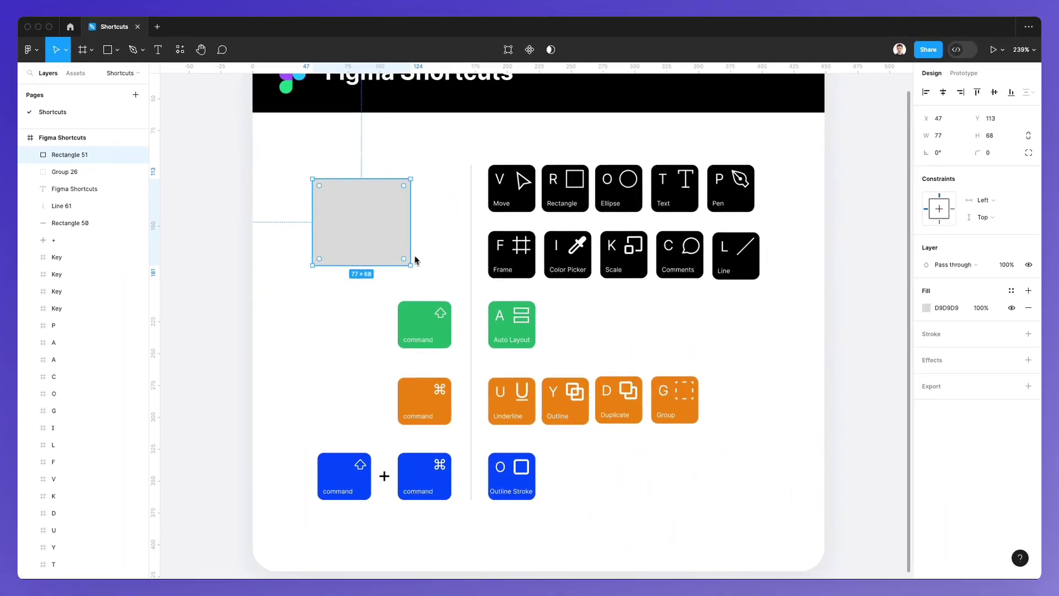
pyautogui.press('i')
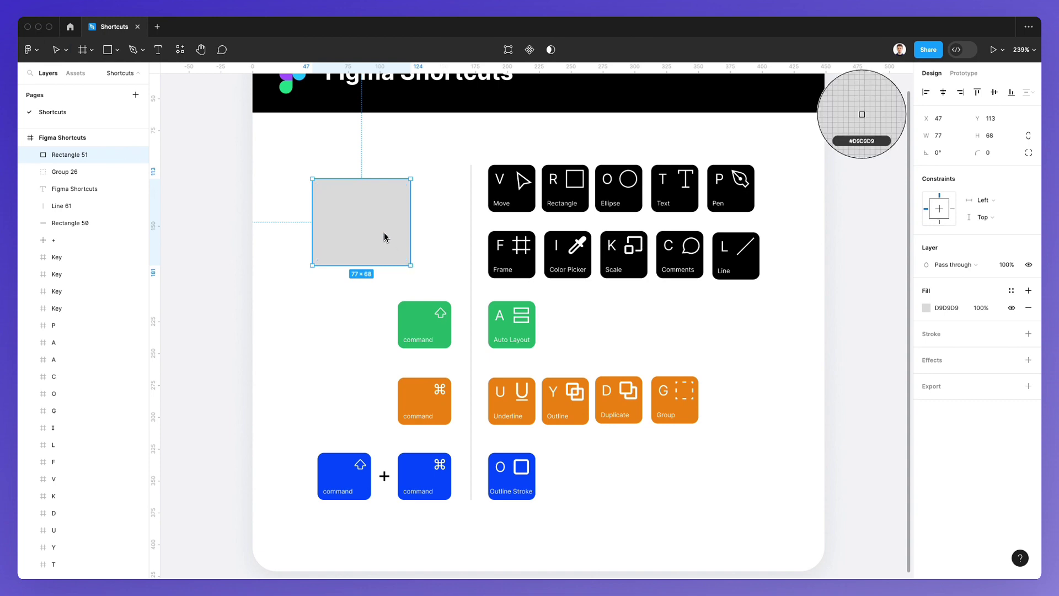
pyautogui.click(440, 319)
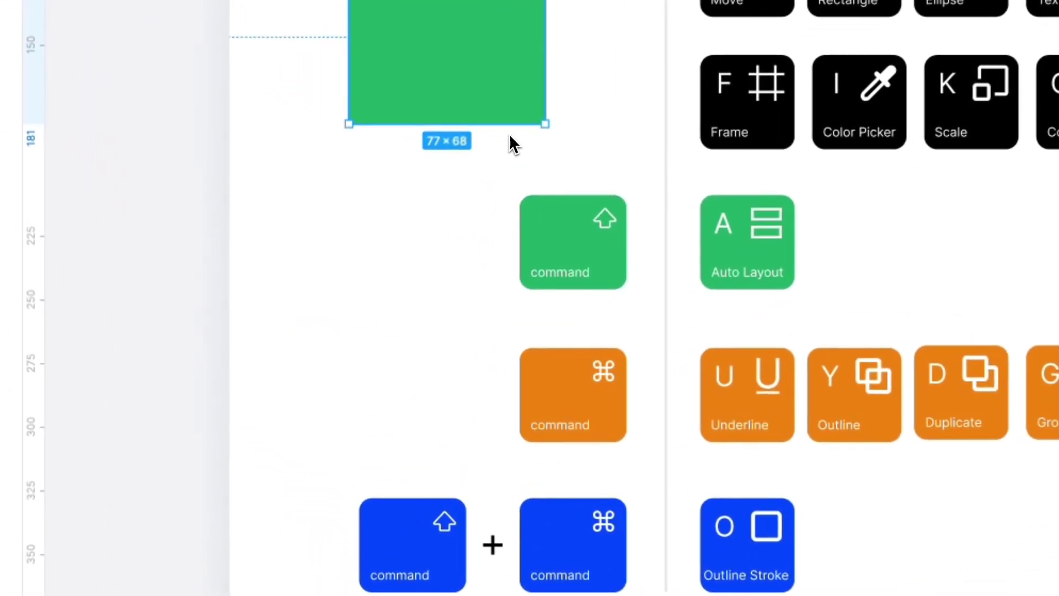
# Step: Recolor the rectangle repeatedly by sampling the orange, blue and green command keys with the color picker, ending on green
pyautogui.press('i')
pyautogui.click(573, 376)
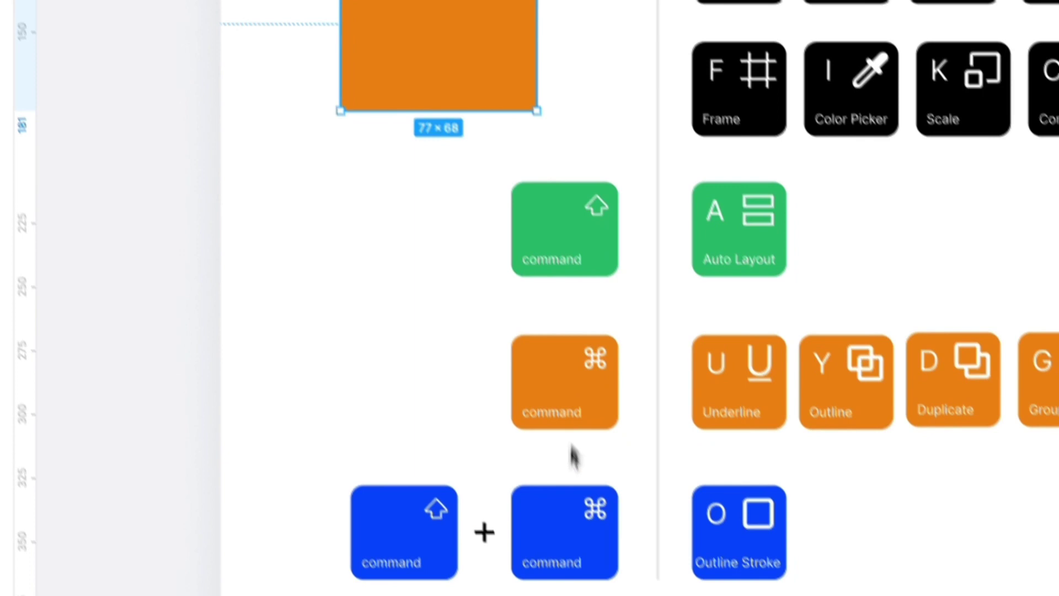
pyautogui.press('i')
pyautogui.click(556, 523)
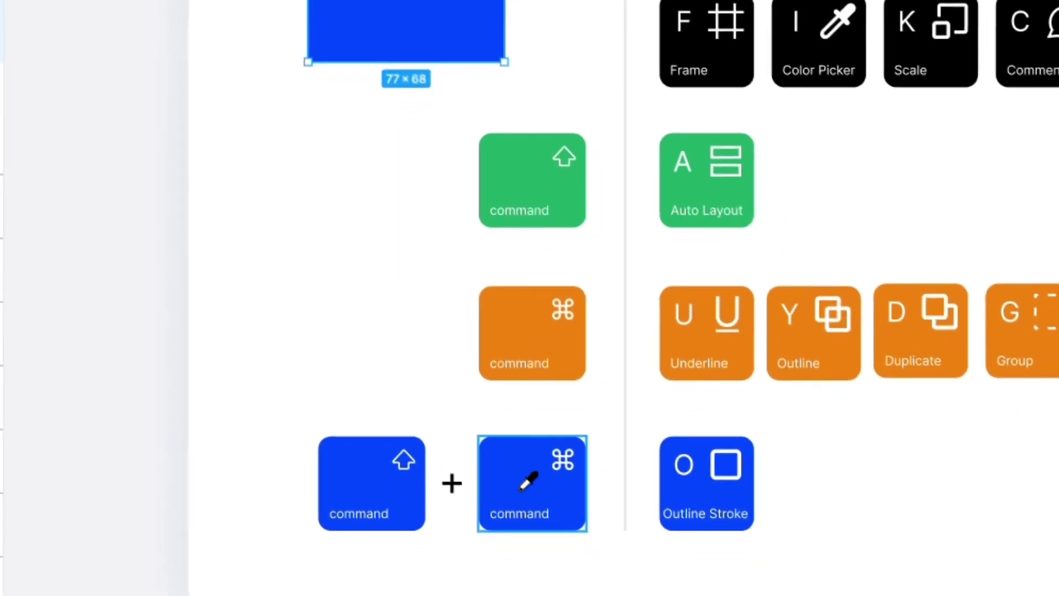
pyautogui.press('i')
pyautogui.click(578, 387)
pyautogui.press('i')
pyautogui.click(575, 227)
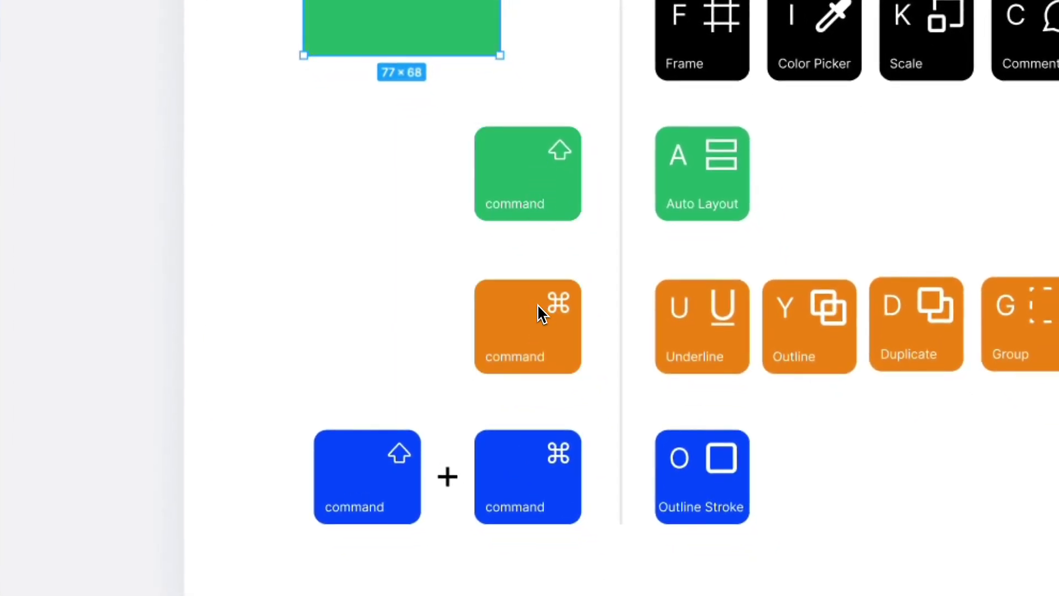
pyautogui.press('i')
pyautogui.click(540, 320)
pyautogui.press('i')
pyautogui.click(550, 444)
pyautogui.press('i')
pyautogui.click(523, 364)
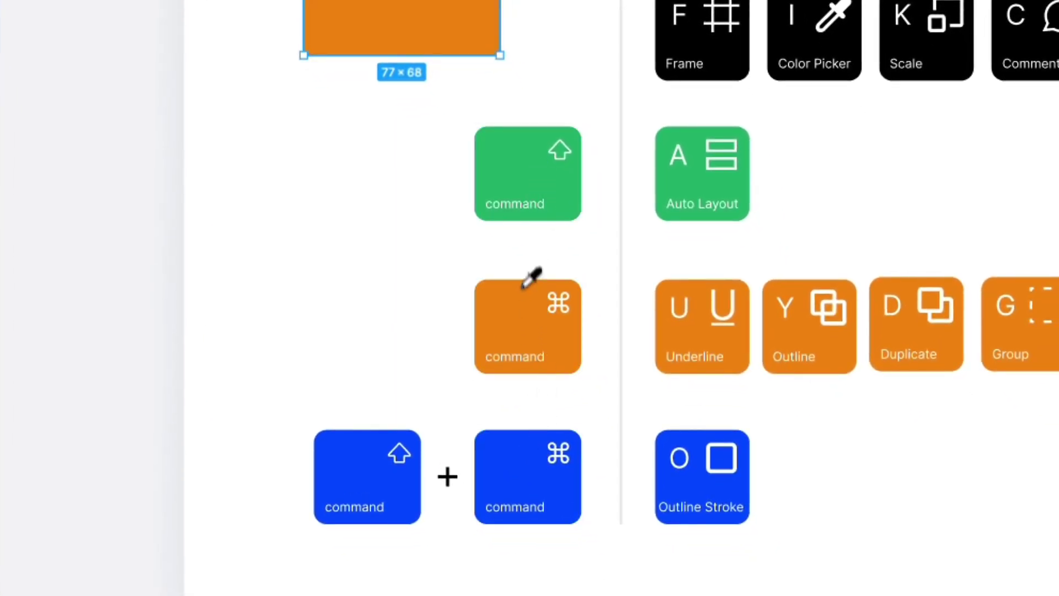
pyautogui.press('i')
pyautogui.click(524, 184)
# Step: Delete the green rectangle from the blank area
pyautogui.press('Escape')
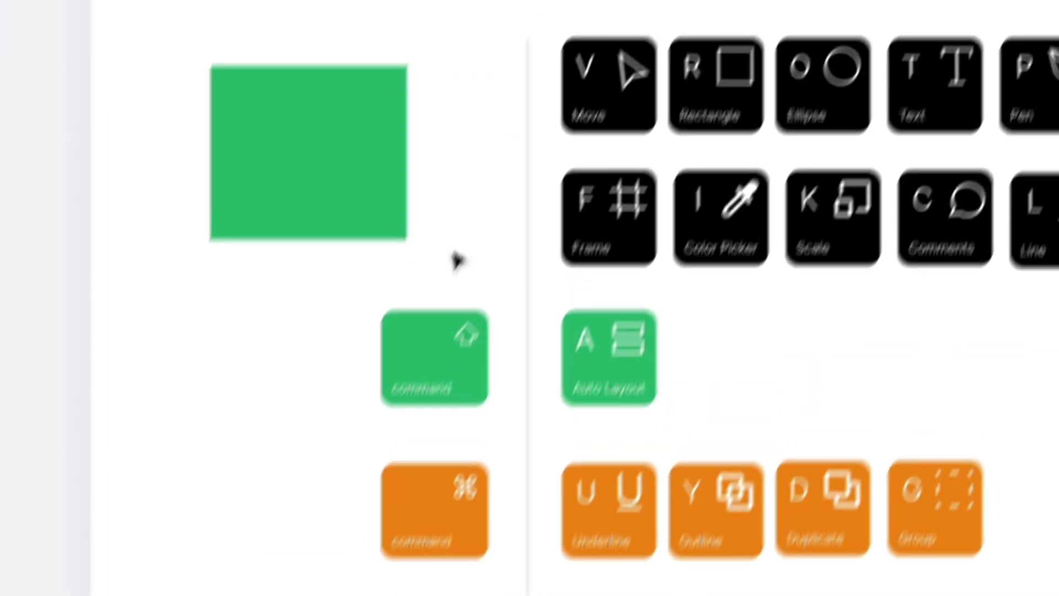
pyautogui.click(291, 229)
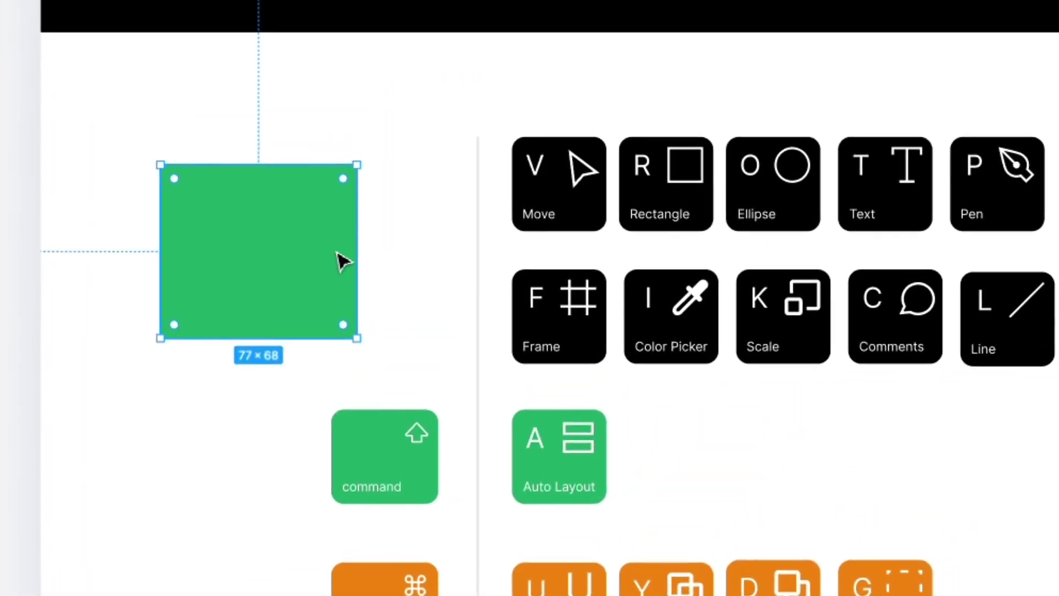
pyautogui.press('Delete')
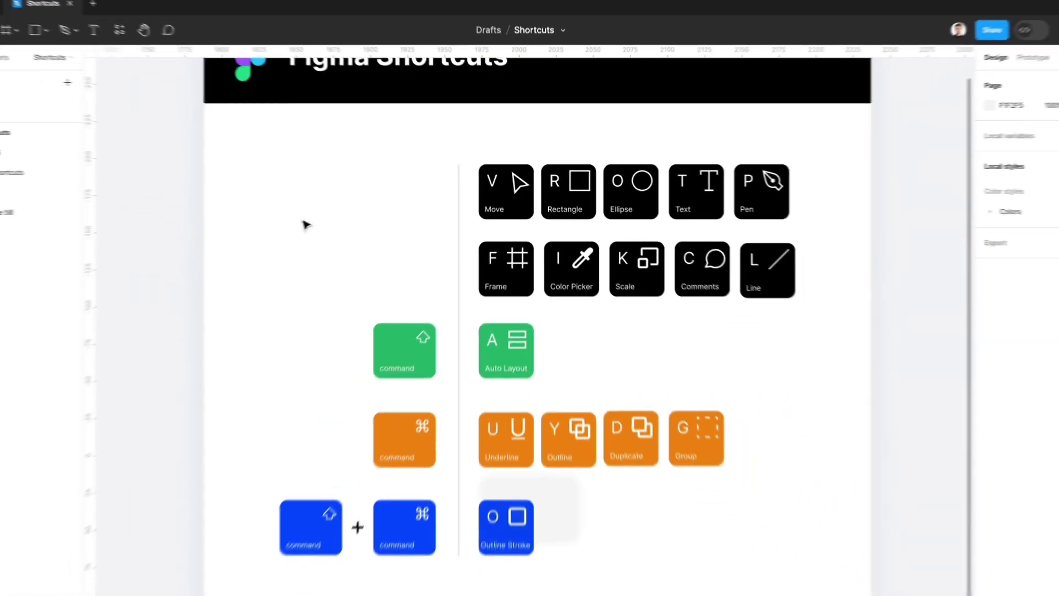
# Step: Restore the deleted green rectangle and scale it down proportionally to about 67 × 59
pyautogui.press('super+z')
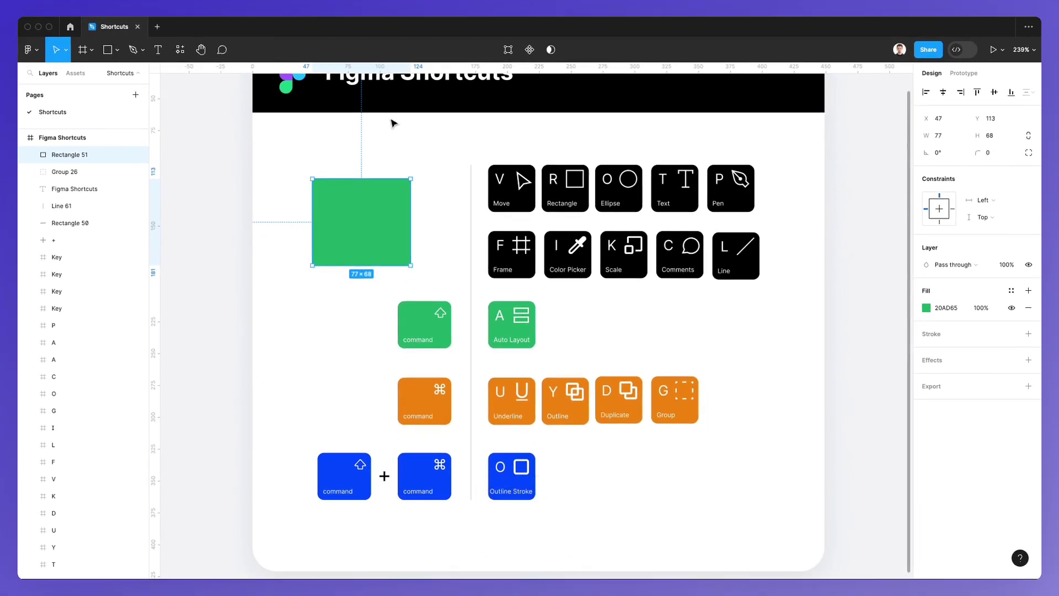
pyautogui.press('k')
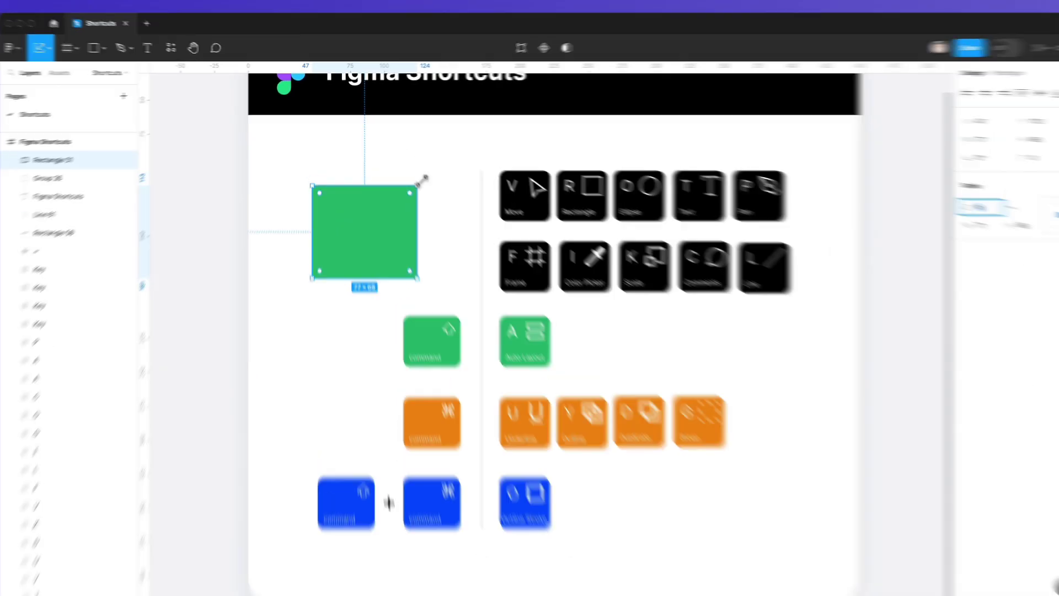
pyautogui.moveTo(410, 179); pyautogui.dragTo(389, 193)
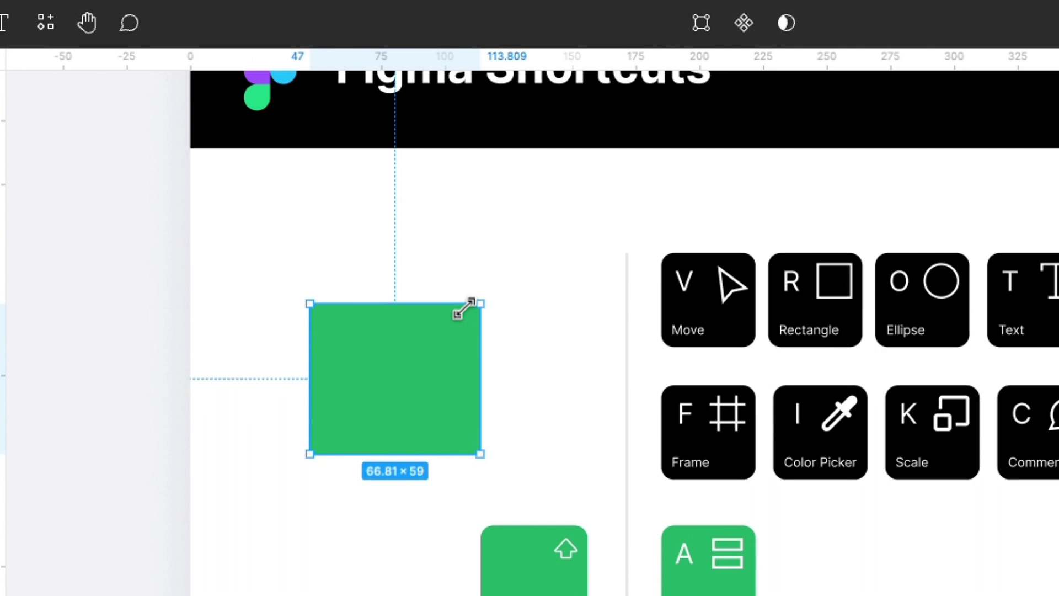
# Step: Try scaling the Move shortcut key from its corner and undo the change
pyautogui.click(664, 300)
pyautogui.moveTo(661, 253); pyautogui.dragTo(588, 177)
pyautogui.press('super+z')
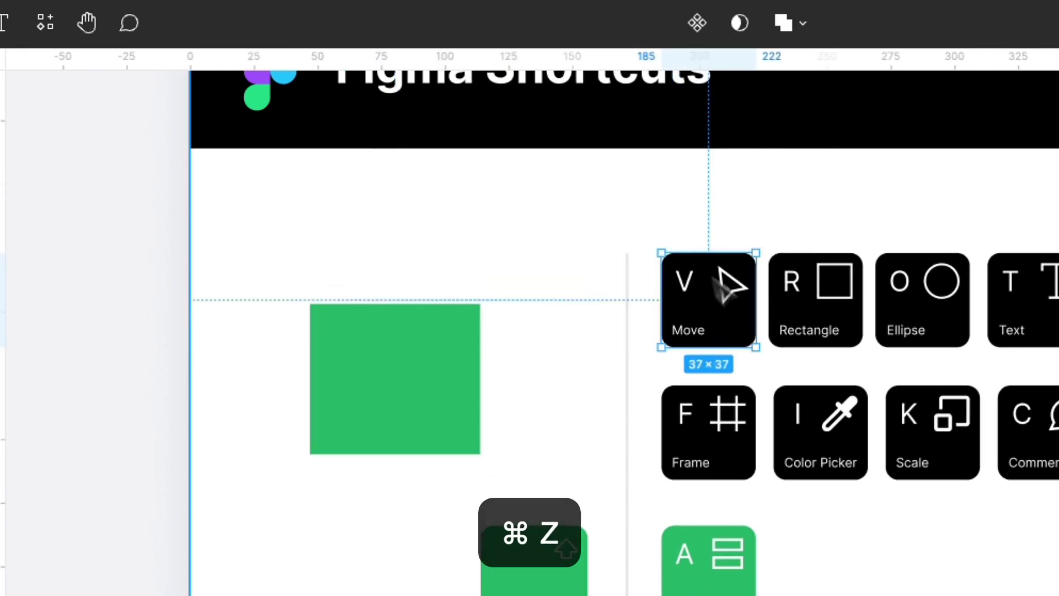
# Step: Scale the green rectangle down to about 49 × 43 and undo back to the empty area
pyautogui.click(485, 314)
pyautogui.moveTo(495, 289); pyautogui.dragTo(456, 331)
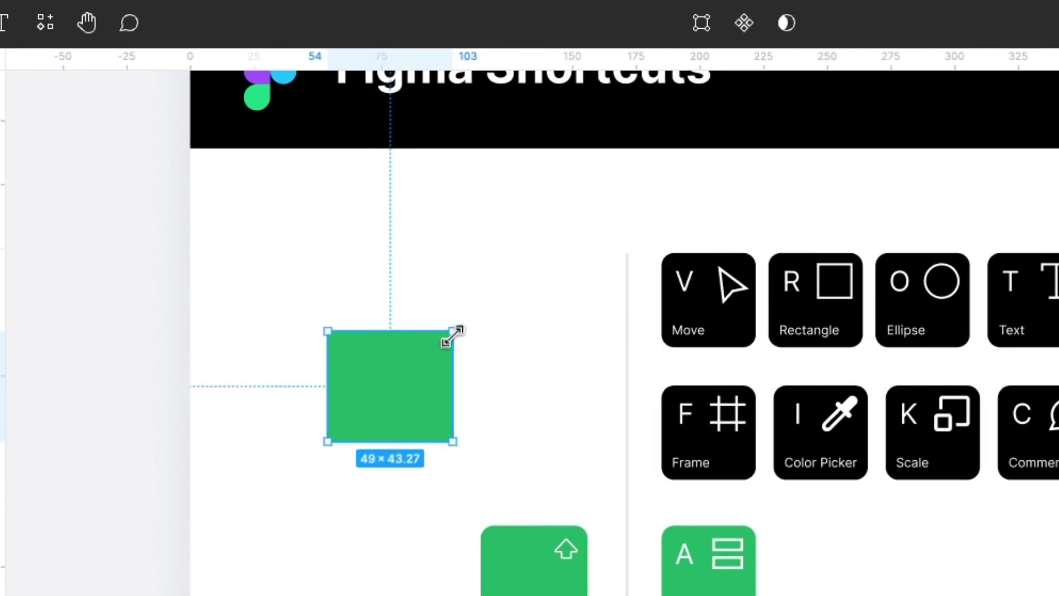
pyautogui.press('super+z')
pyautogui.press('super+z')
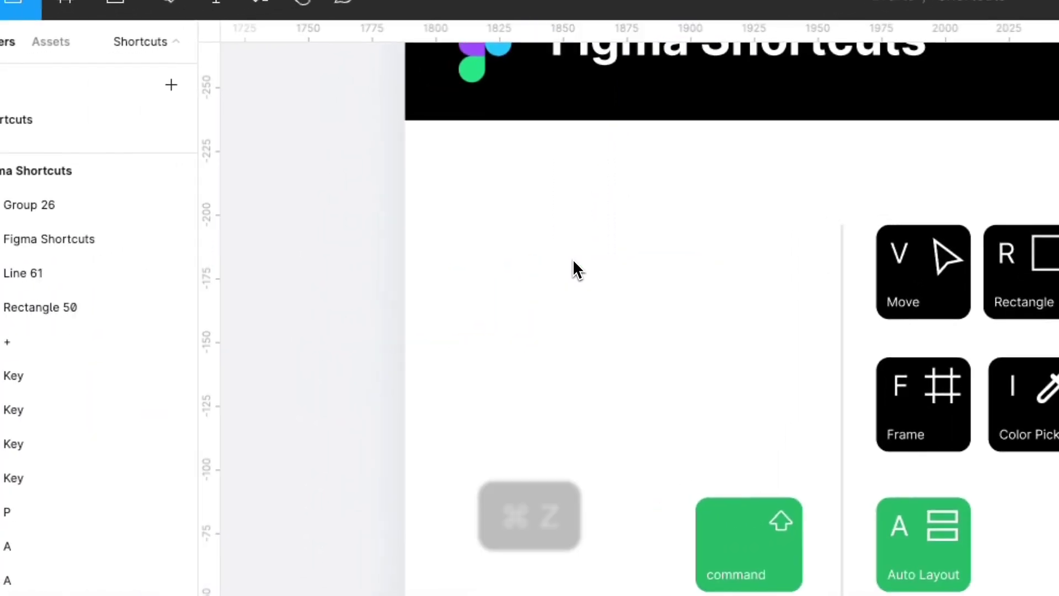
# Step: Start a comment in the blank area with the text "sjdsak" and discard it
pyautogui.press('c')
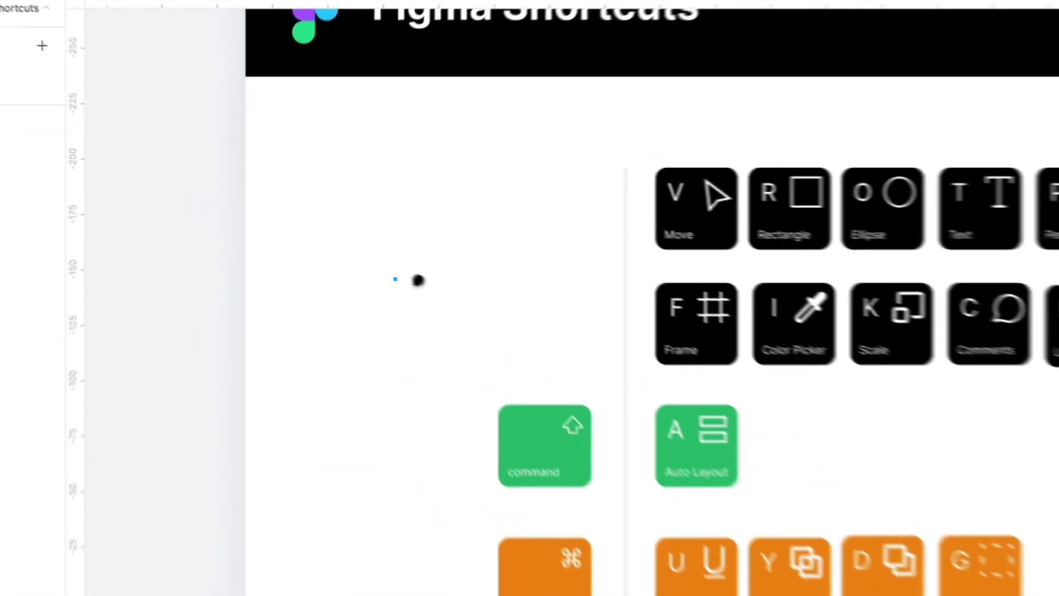
pyautogui.click(343, 225)
pyautogui.write('sjds')
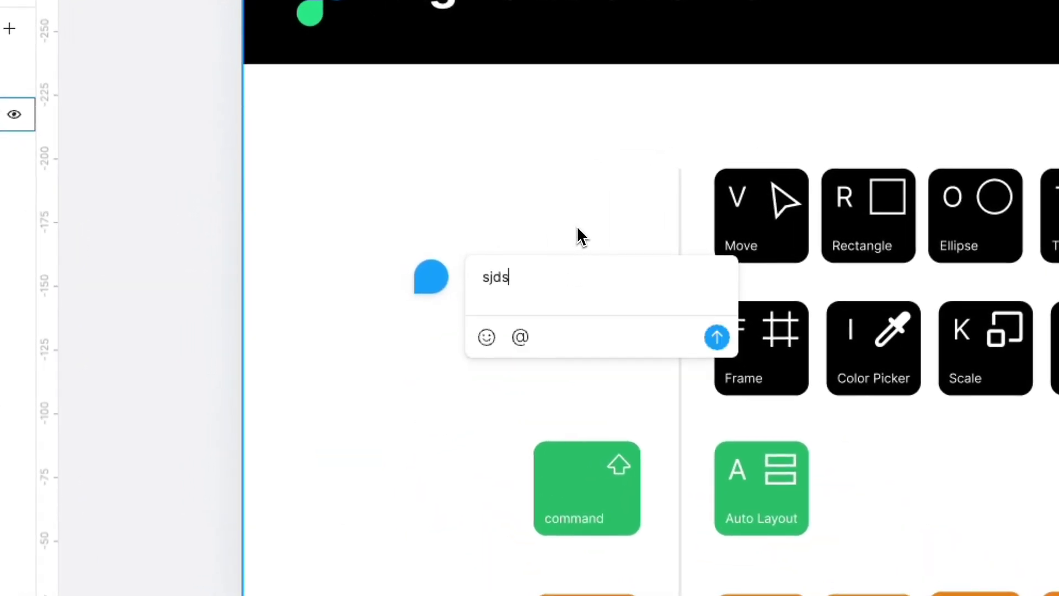
pyautogui.write('ak')
pyautogui.hotkey('ctrl', 'a')
pyautogui.press('Escape')
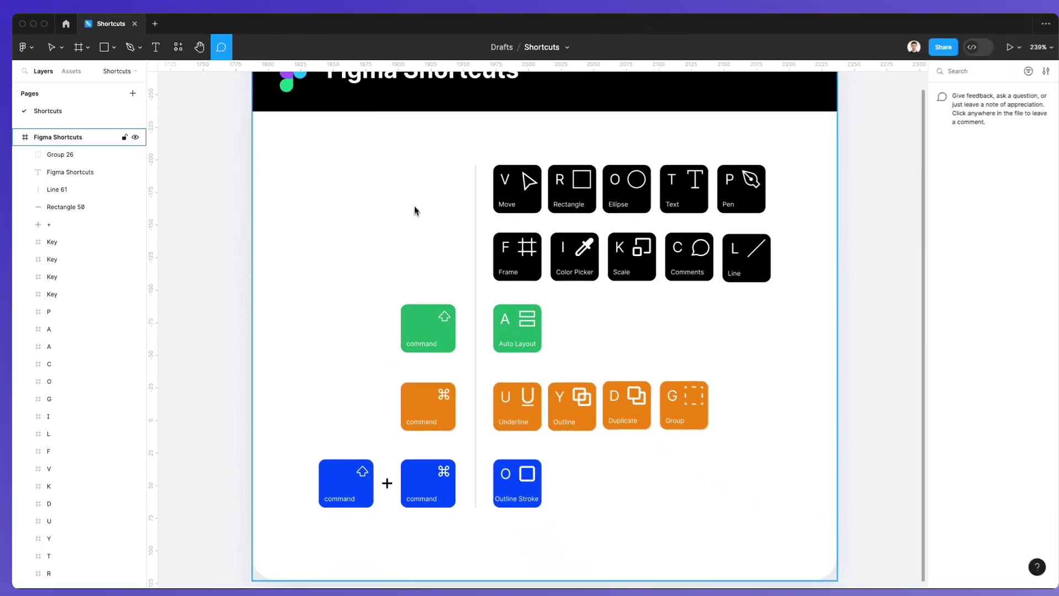
# Step: Draw a slanted line about 105 long in the blank area and delete it
pyautogui.press('l')
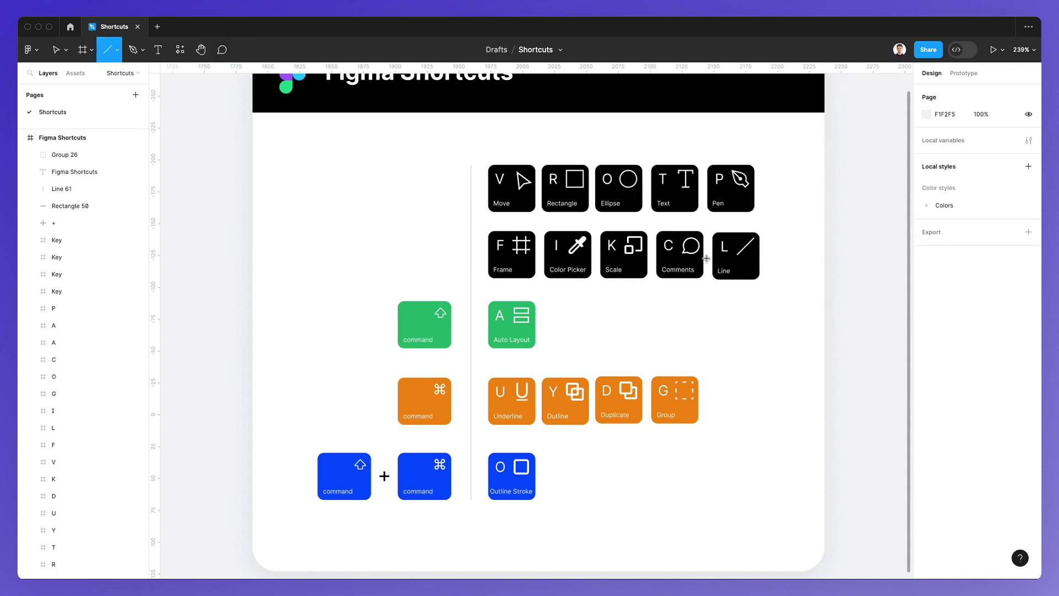
pyautogui.moveTo(291, 249); pyautogui.dragTo(412, 202)
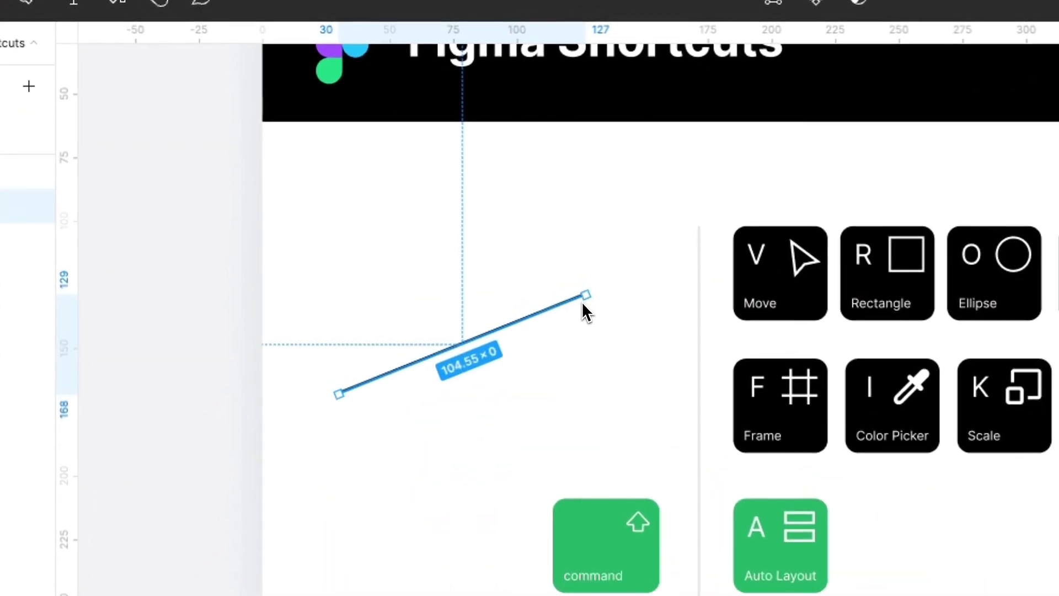
pyautogui.press('Delete')
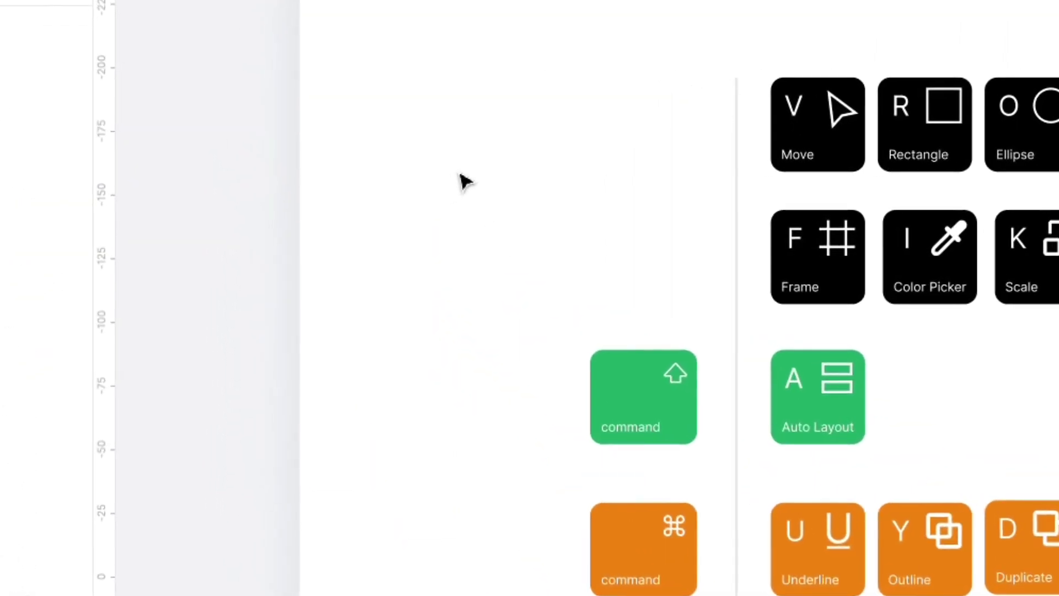
# Step: Draw a rectangle about 109 × 51 in the blank area and add the text "Button" on it
pyautogui.press('r')
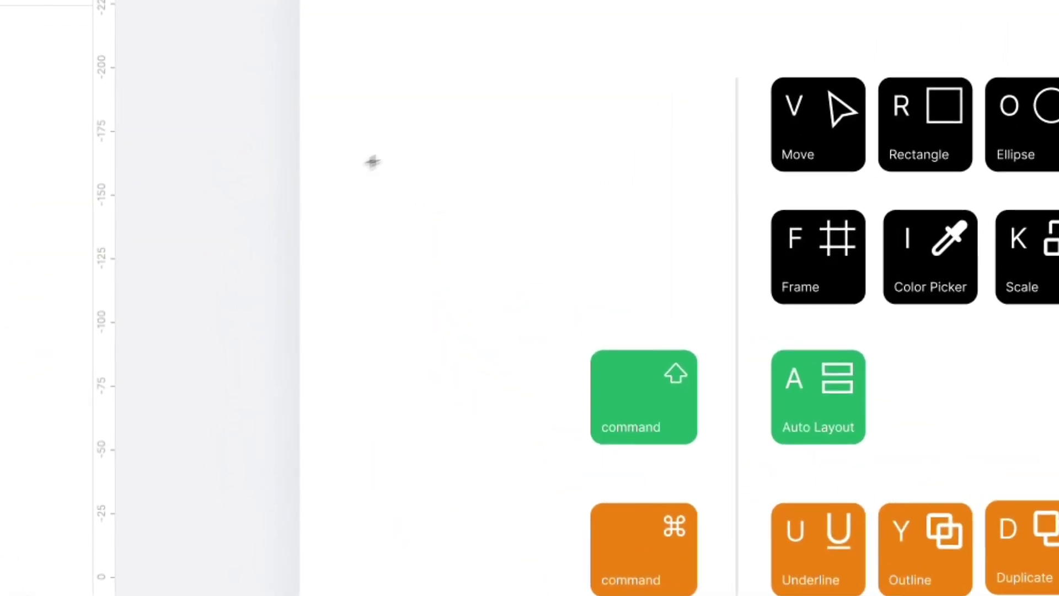
pyautogui.moveTo(386, 151); pyautogui.dragTo(665, 281)
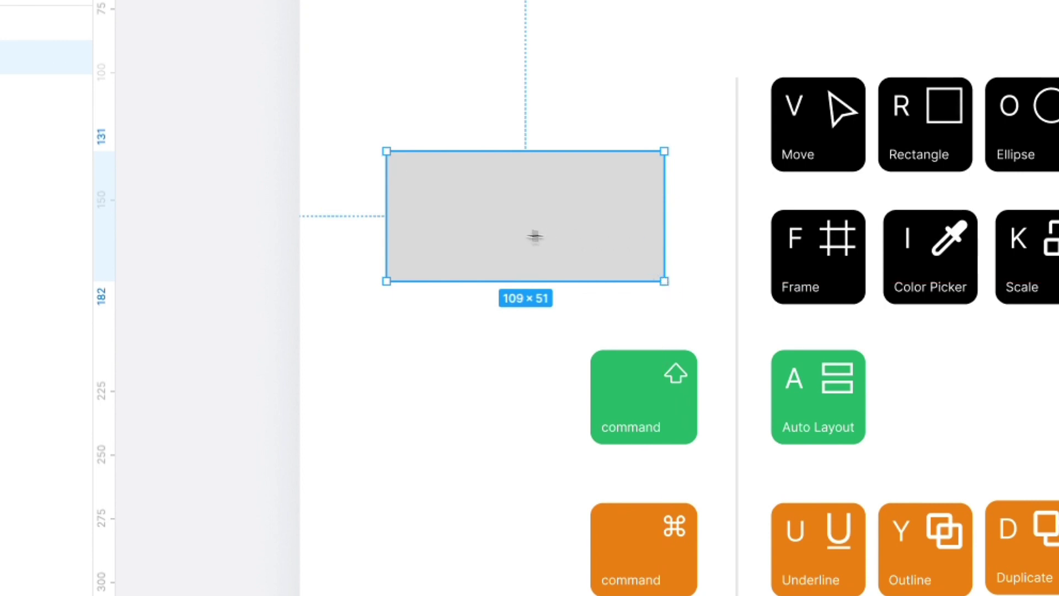
pyautogui.press('t')
pyautogui.click(544, 220)
pyautogui.write('Button')
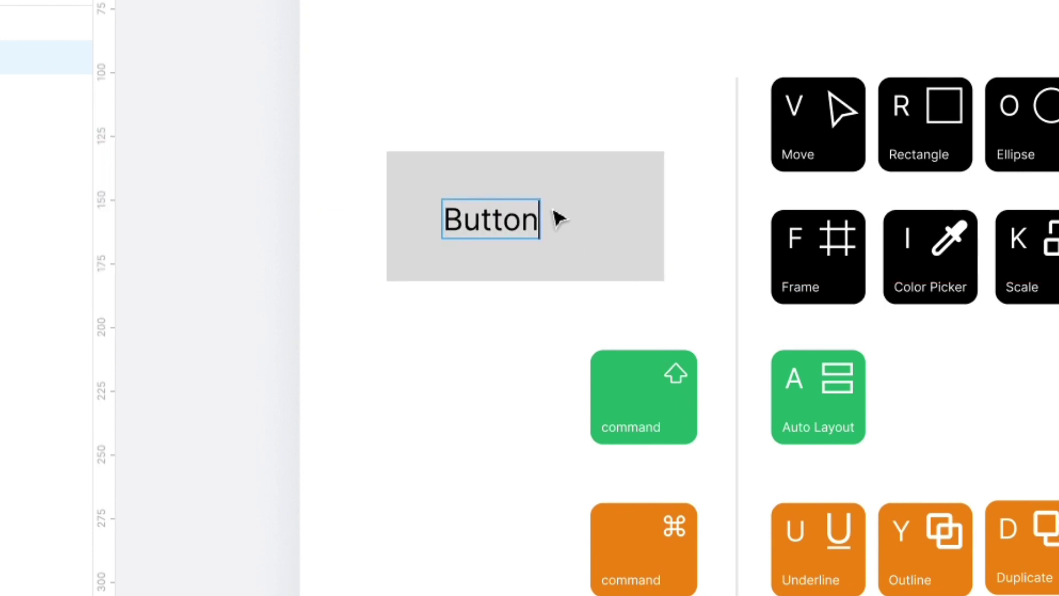
pyautogui.press('Escape')
# Step: Enlarge the "Button" text and apply auto layout to the text and rectangle together
pyautogui.moveTo(548, 217); pyautogui.dragTo(605, 215)
pyautogui.moveTo(451, 101); pyautogui.dragTo(638, 288)
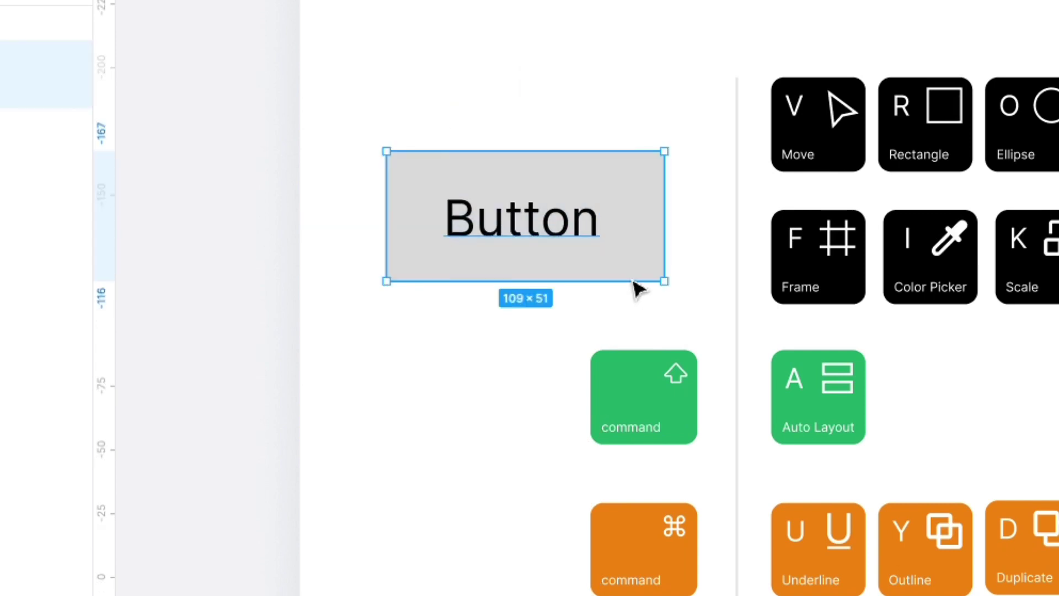
pyautogui.rightClick(546, 207)
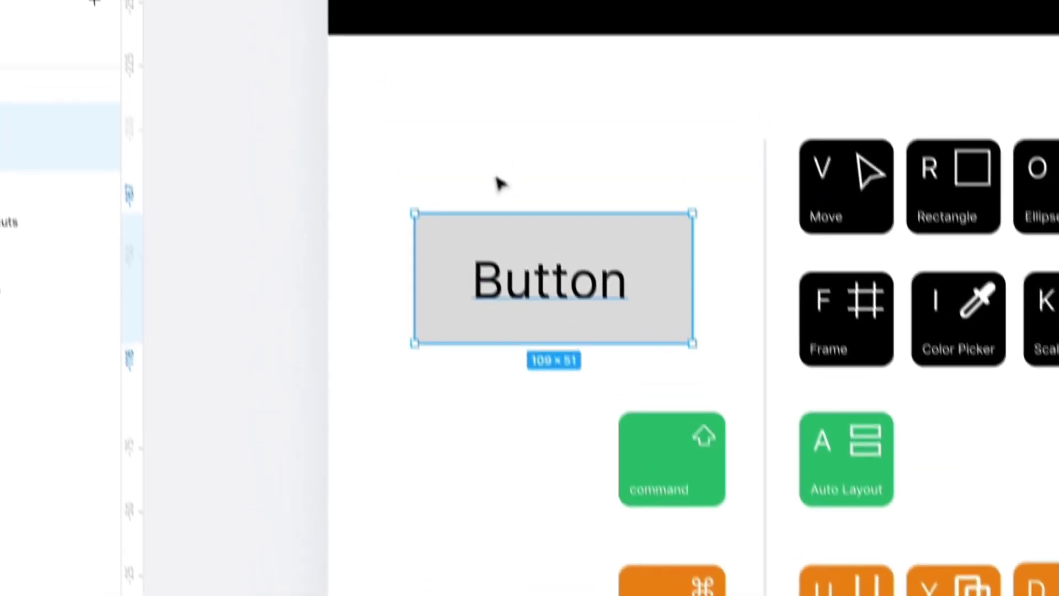
pyautogui.hotkey('shift', 'a')
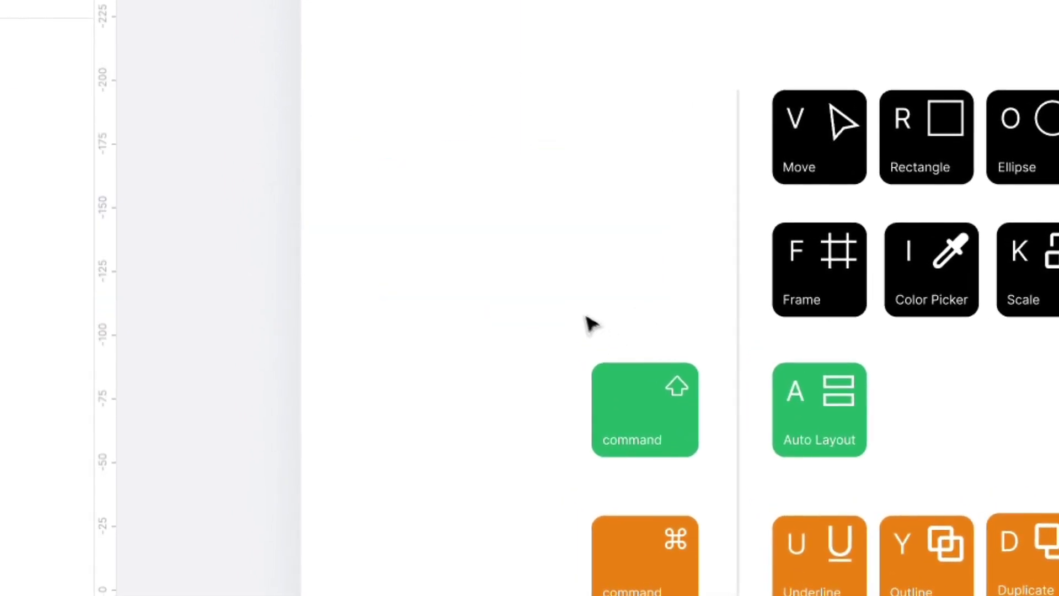
# Step: Add a text layer reading "Text" in the blank area and move it to X 63, Y 132
pyautogui.click(420, 196)
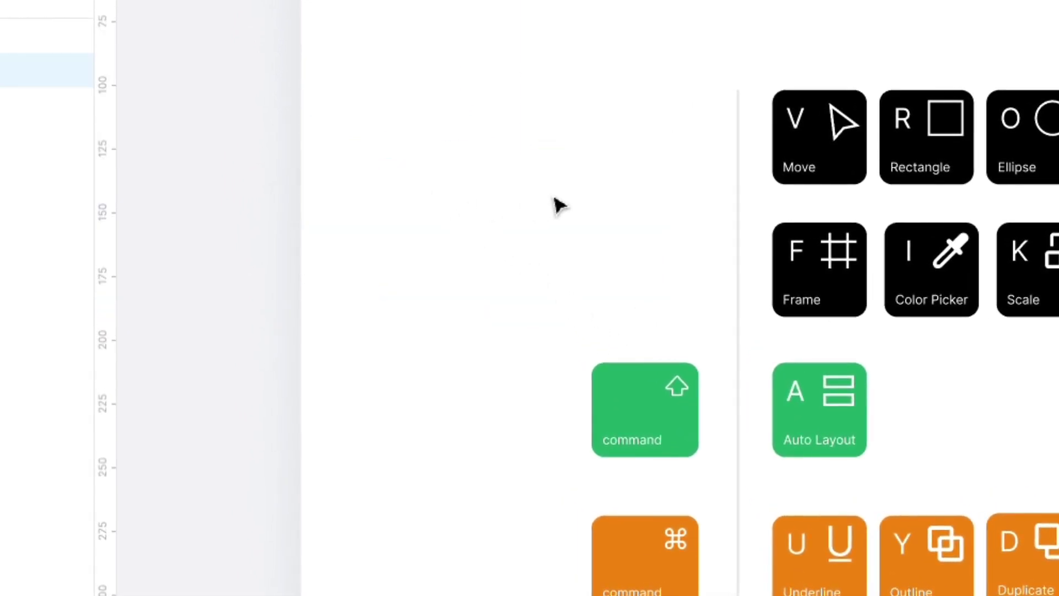
pyautogui.write('Text')
pyautogui.press('Escape')
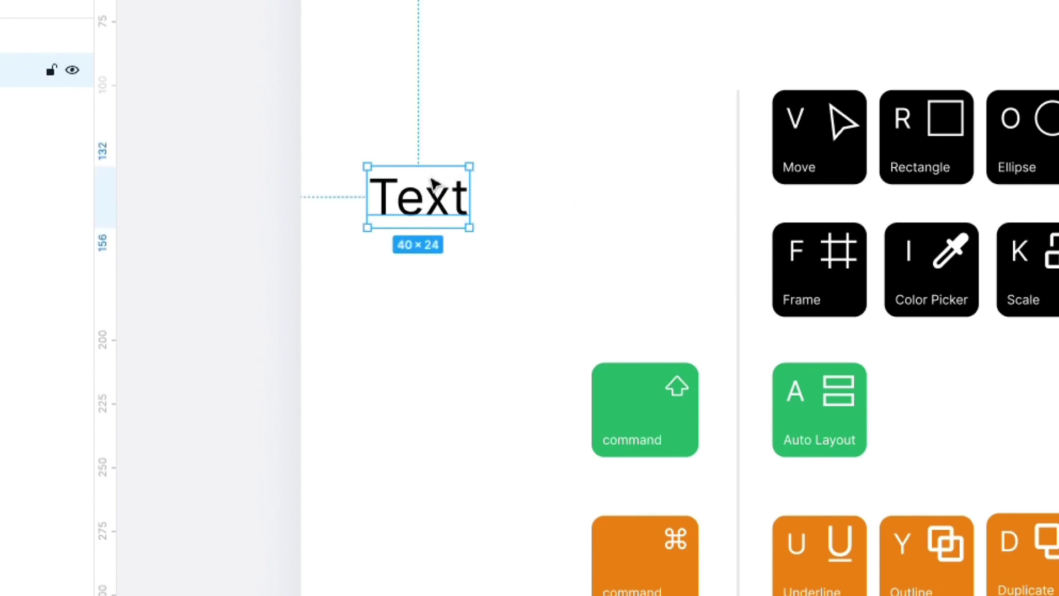
pyautogui.moveTo(436, 198); pyautogui.dragTo(521, 189)
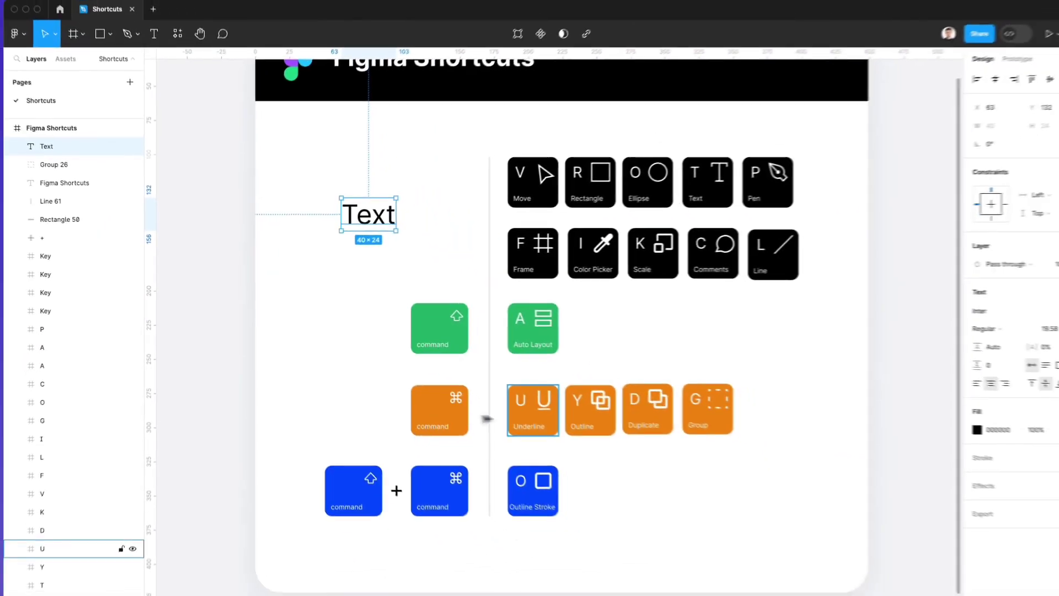
# Step: Underline and bold the "Text" layer, toggling both styles off and on again
pyautogui.press('super+u')
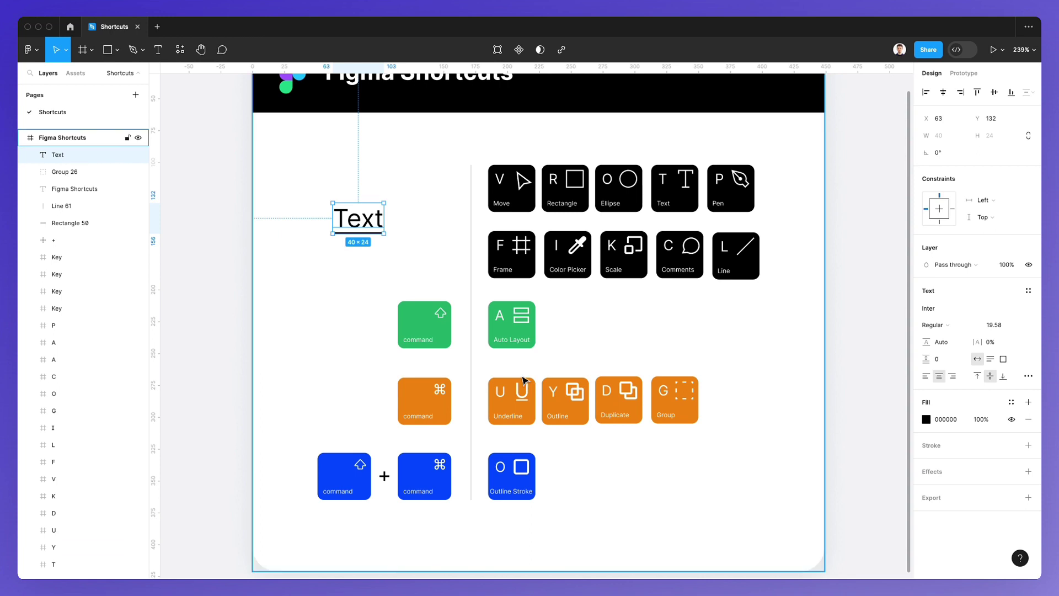
pyautogui.press('super+b')
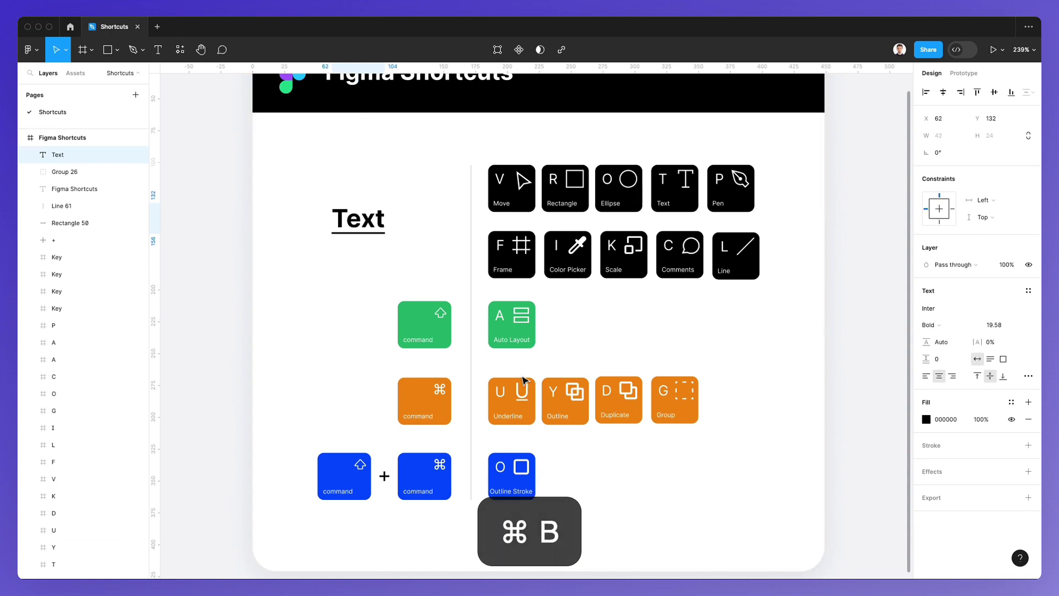
pyautogui.press('super+b')
pyautogui.press('super+u')
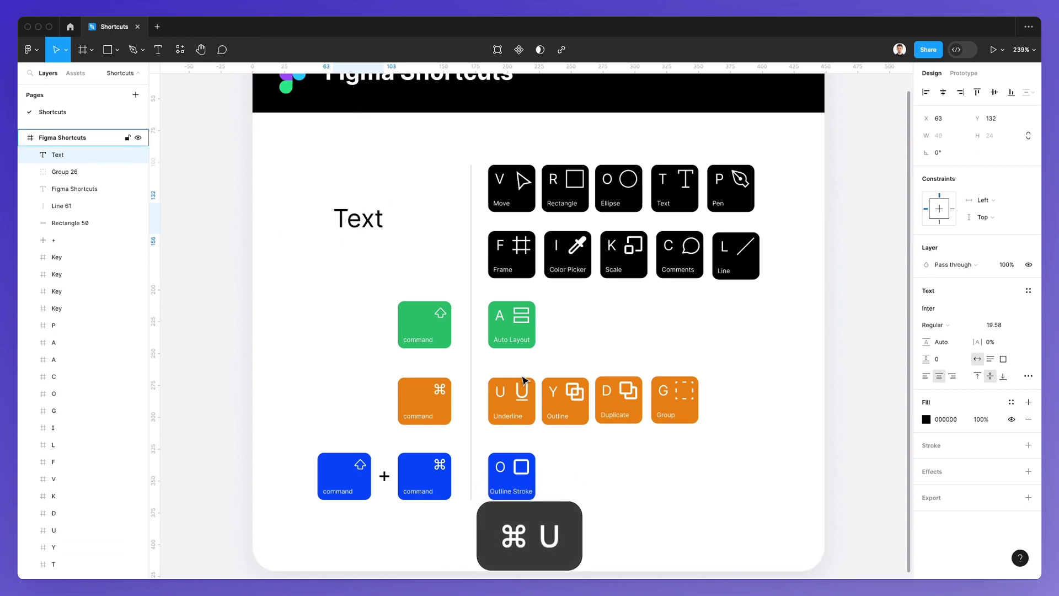
pyautogui.press('super+b')
pyautogui.press('super+u')
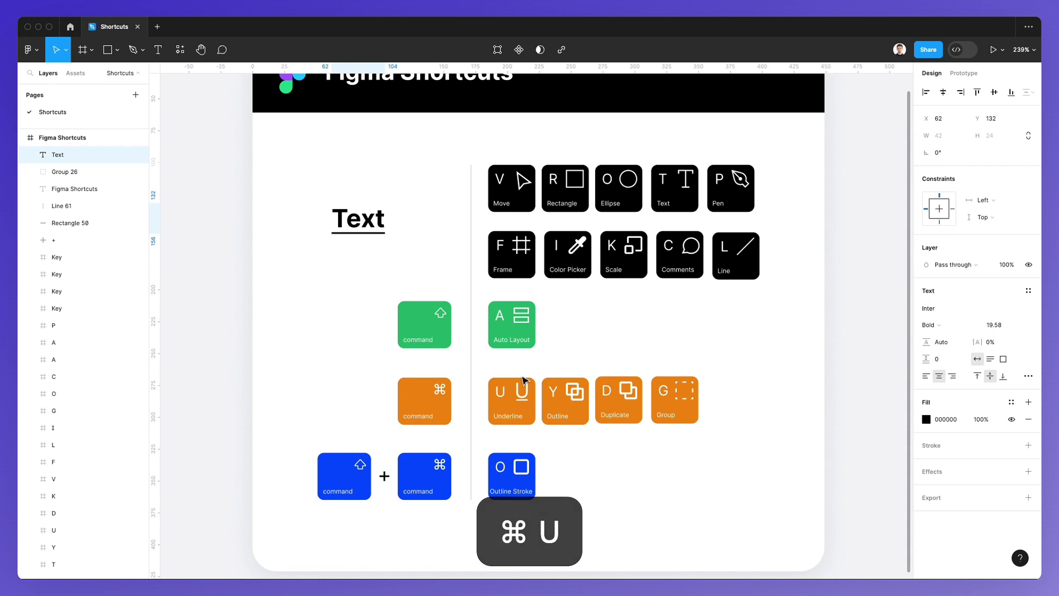
# Step: Try italic on the "Text" layer and toggle the italic, underline and bold styles, ending on bold underlined text
pyautogui.press('super+i')
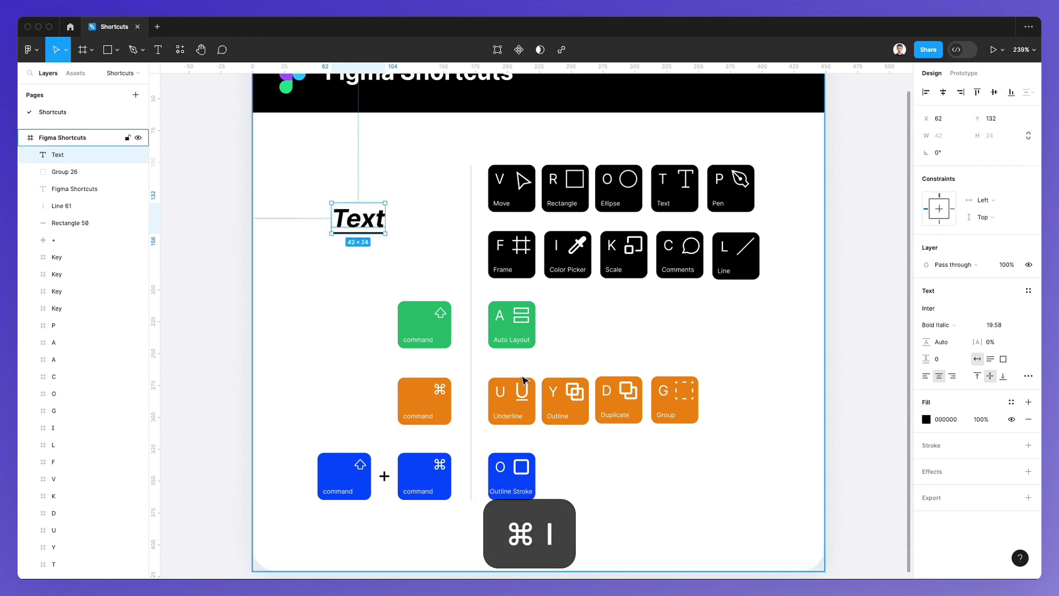
pyautogui.press('super+i')
pyautogui.press('super+i')
pyautogui.press('super+u')
pyautogui.press('super+b')
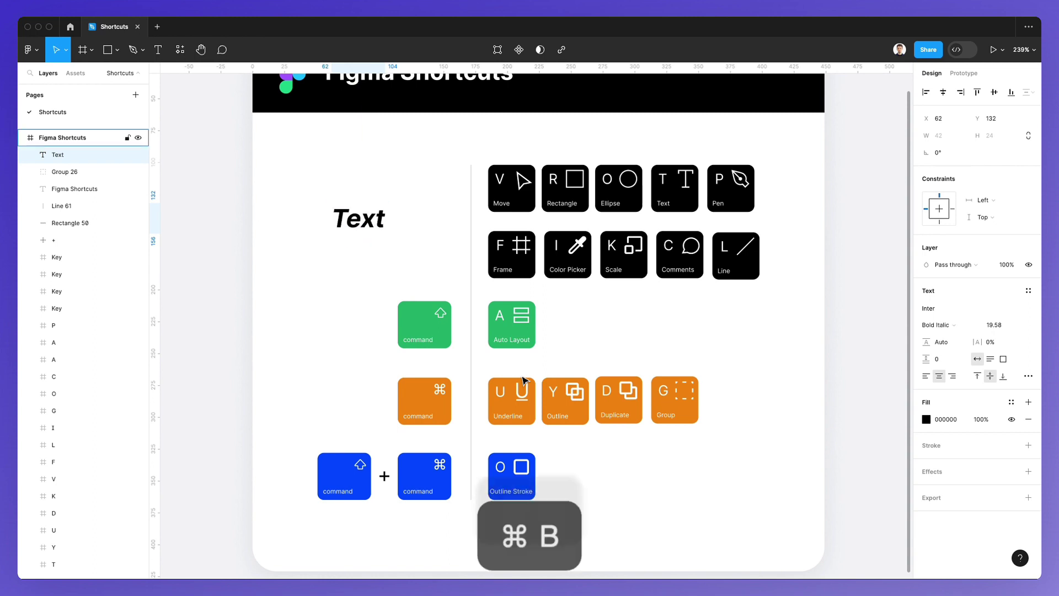
pyautogui.press('super+b')
pyautogui.press('super+u')
pyautogui.press('super+i')
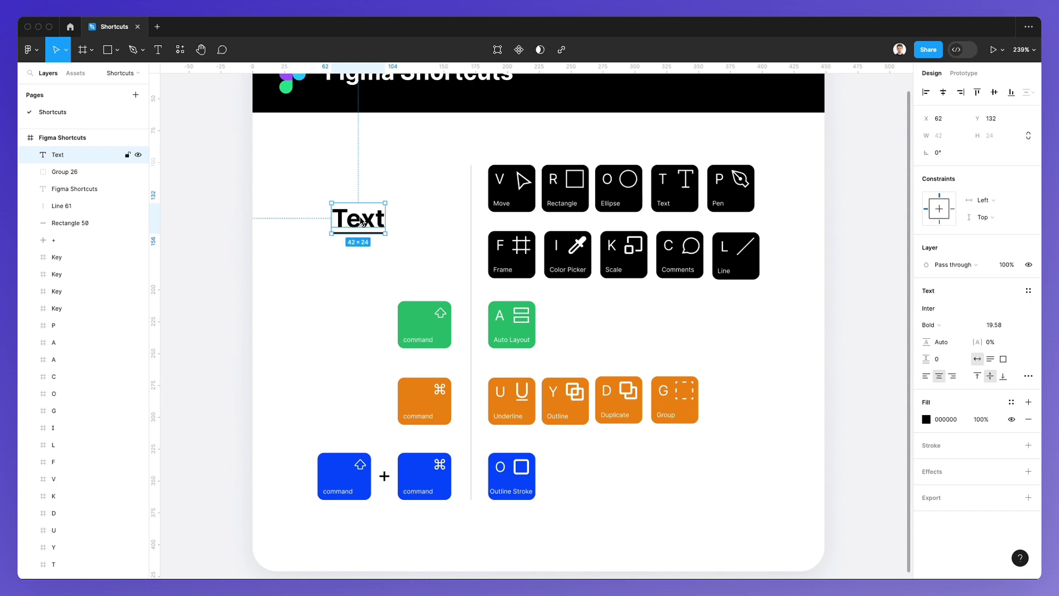
# Step: Switch the canvas to outline view and examine the outlines of the header, the keys and the text
pyautogui.press('super+y')
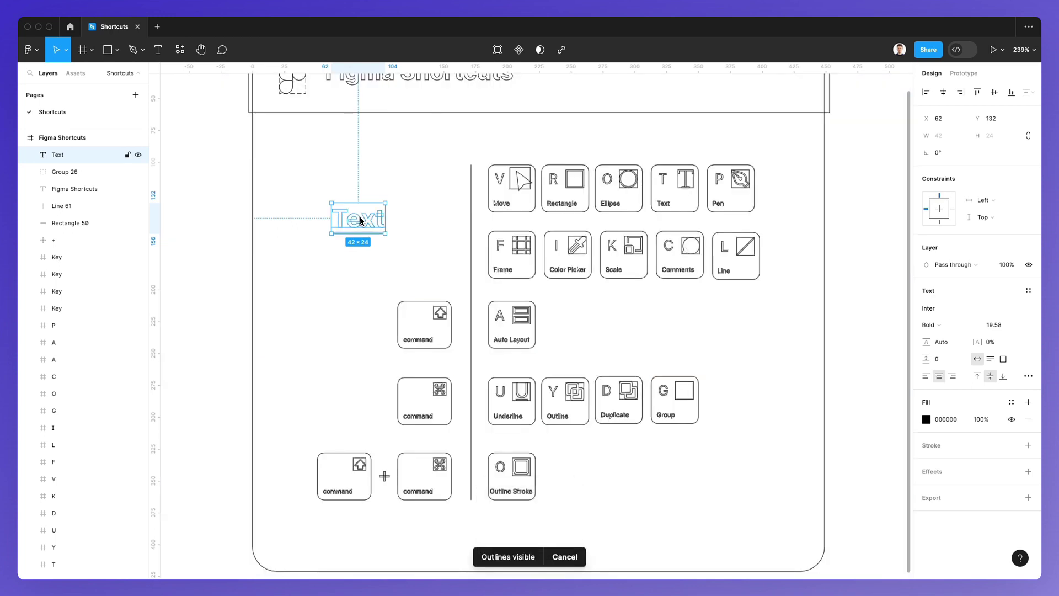
pyautogui.scroll(3, 360, 220)
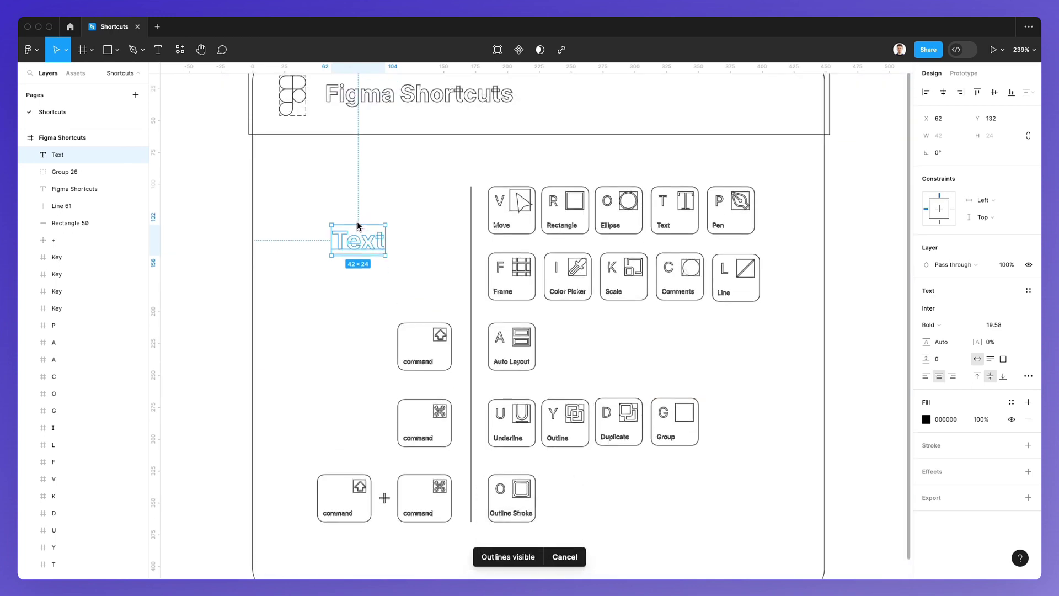
pyautogui.scroll(5, 358, 224)
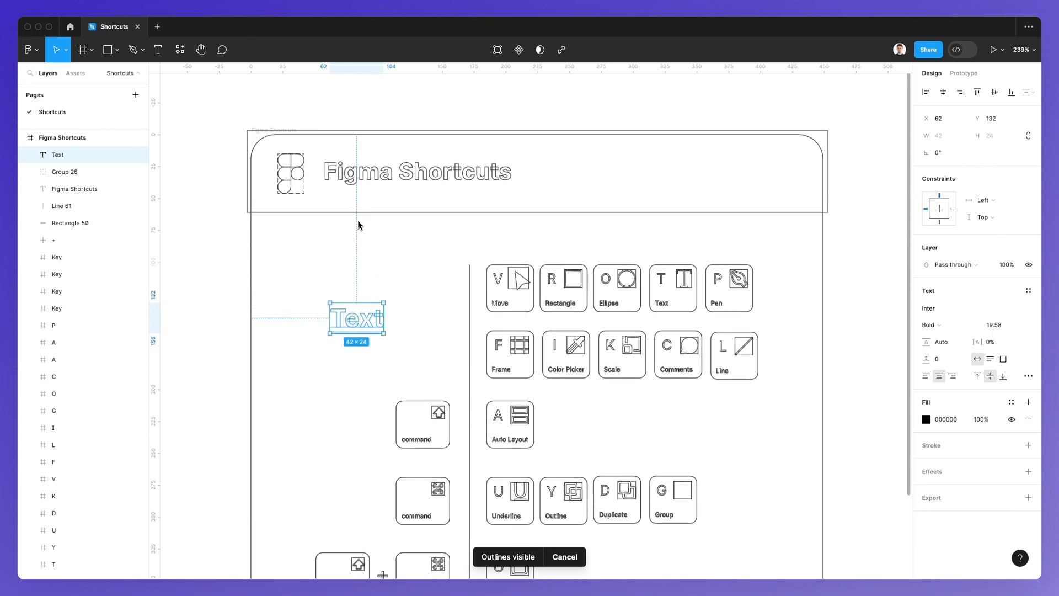
pyautogui.scroll(-5, 358, 224)
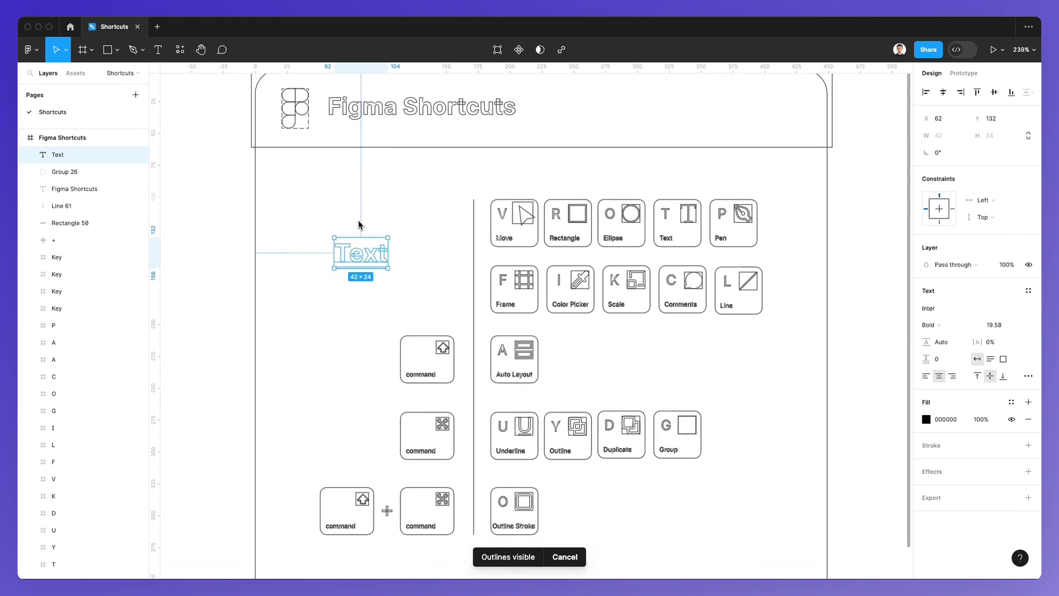
pyautogui.scroll(5, 359, 225)
pyautogui.scroll(-3, 359, 224)
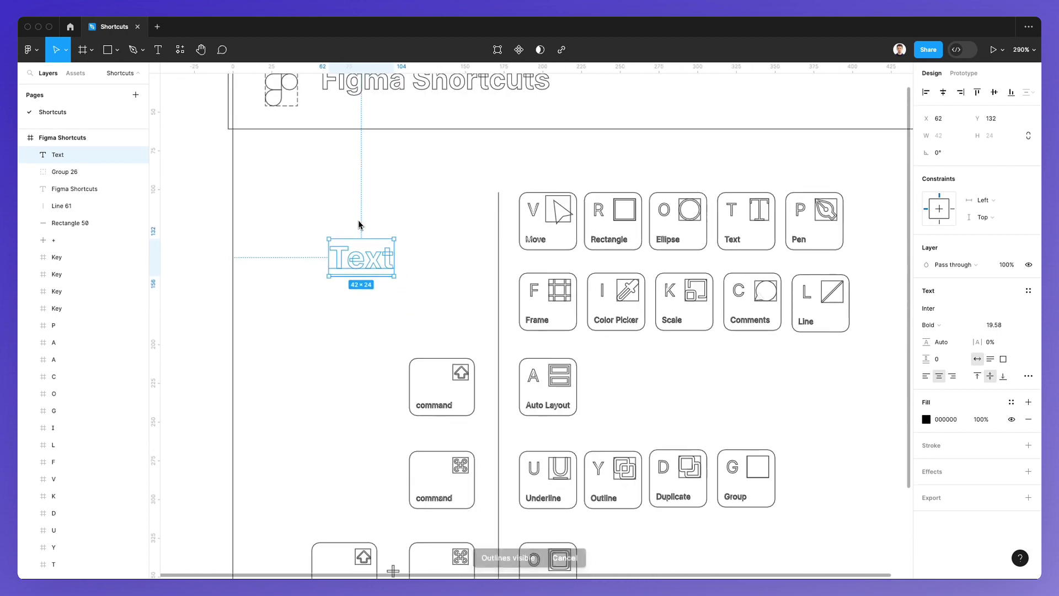
pyautogui.scroll(-3, 358, 225)
pyautogui.scroll(1, 358, 225)
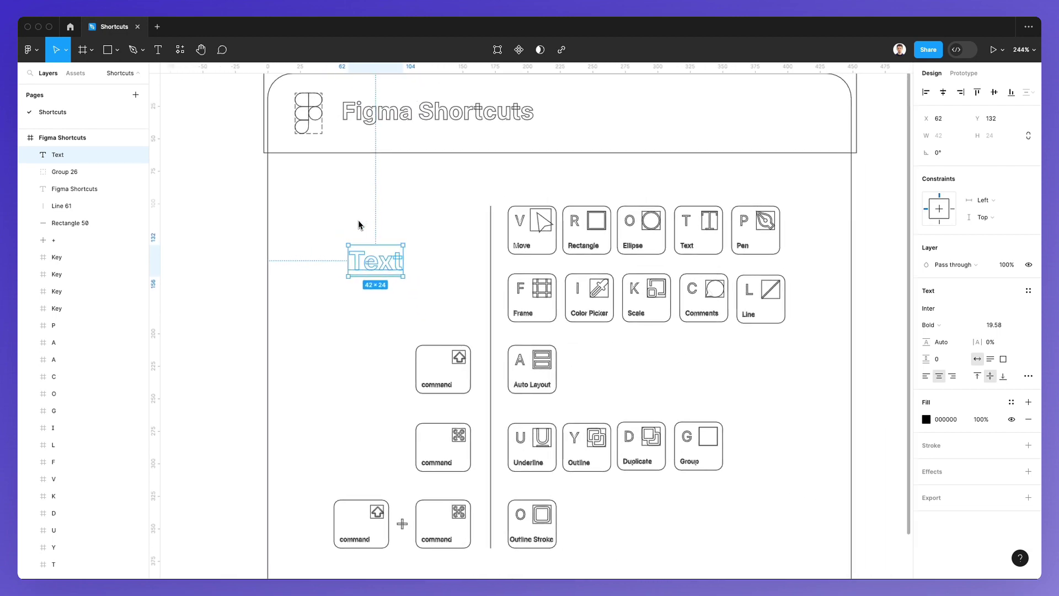
pyautogui.hscroll(-2, 359, 224)
pyautogui.hscroll(1, 359, 224)
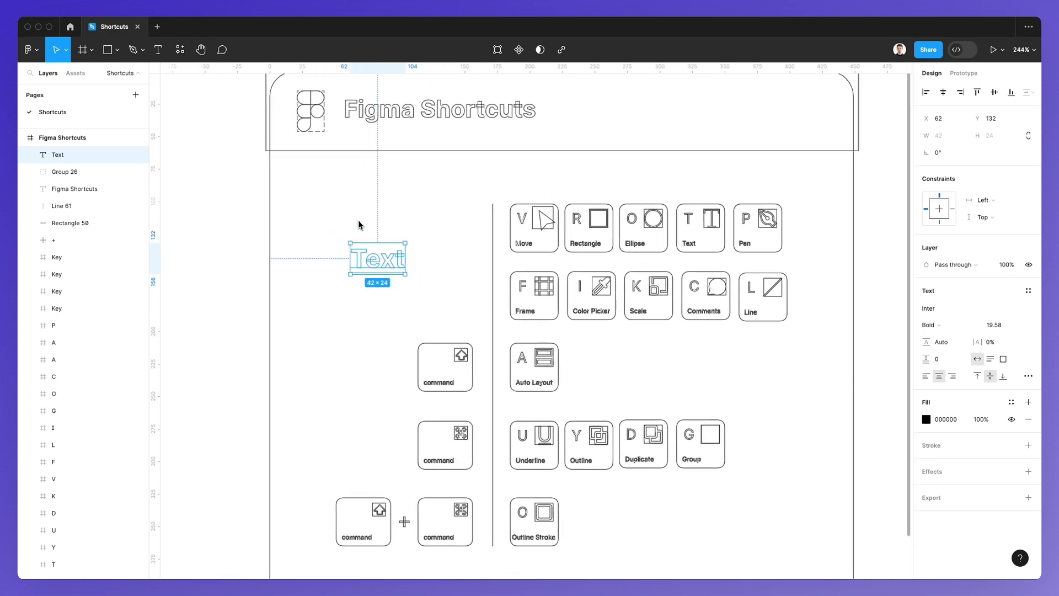
# Step: Turn off outline view and duplicate the "Text" layer twice, with each copy offset below and slightly left of the previous one
pyautogui.press('super+y')
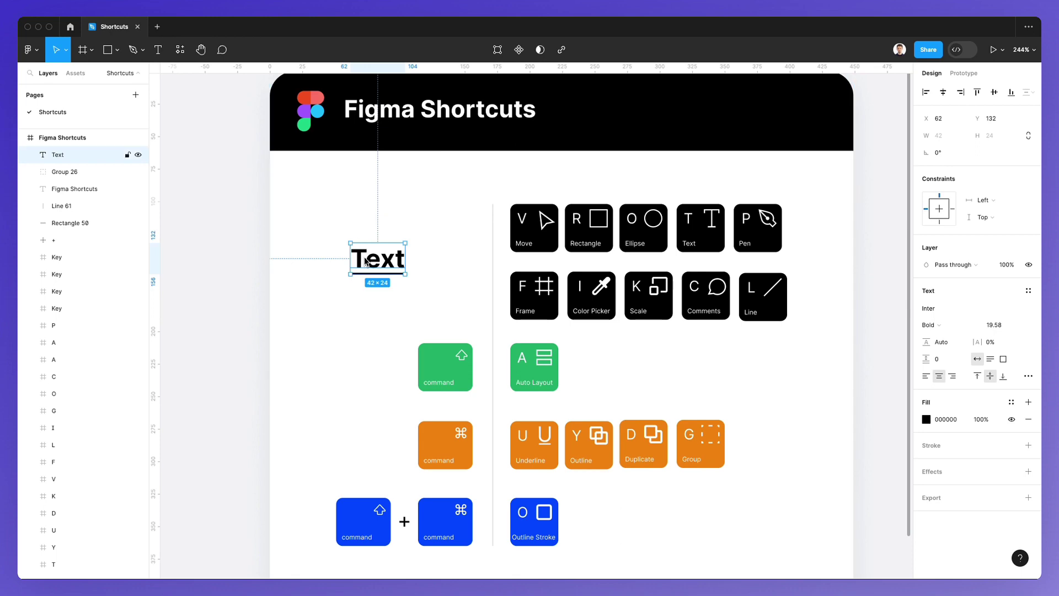
pyautogui.press('super+d')
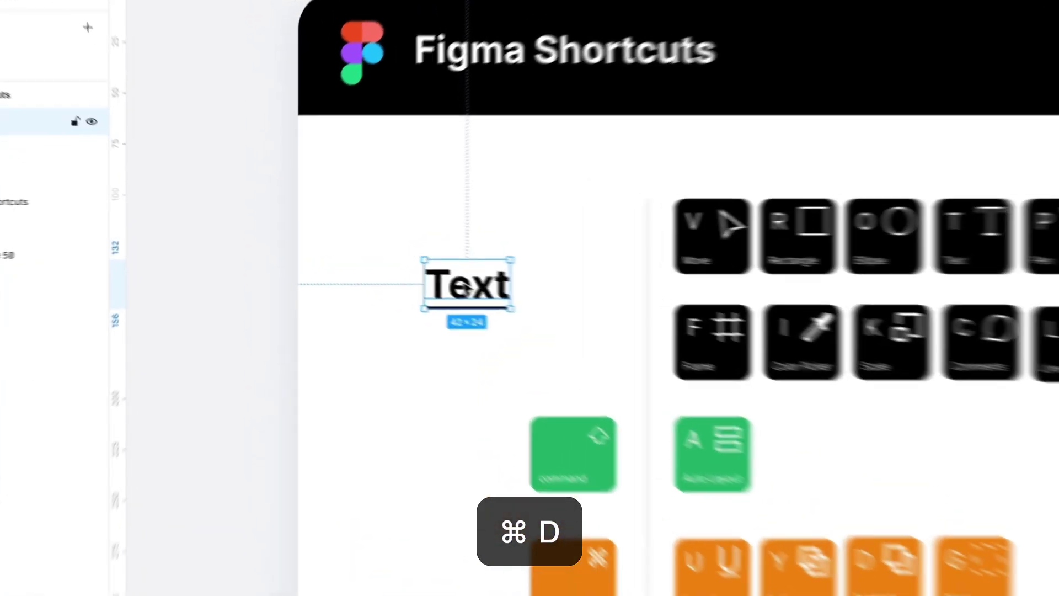
pyautogui.moveTo(376, 258); pyautogui.dragTo(361, 307)
pyautogui.hotkey('ctrl', 'd')
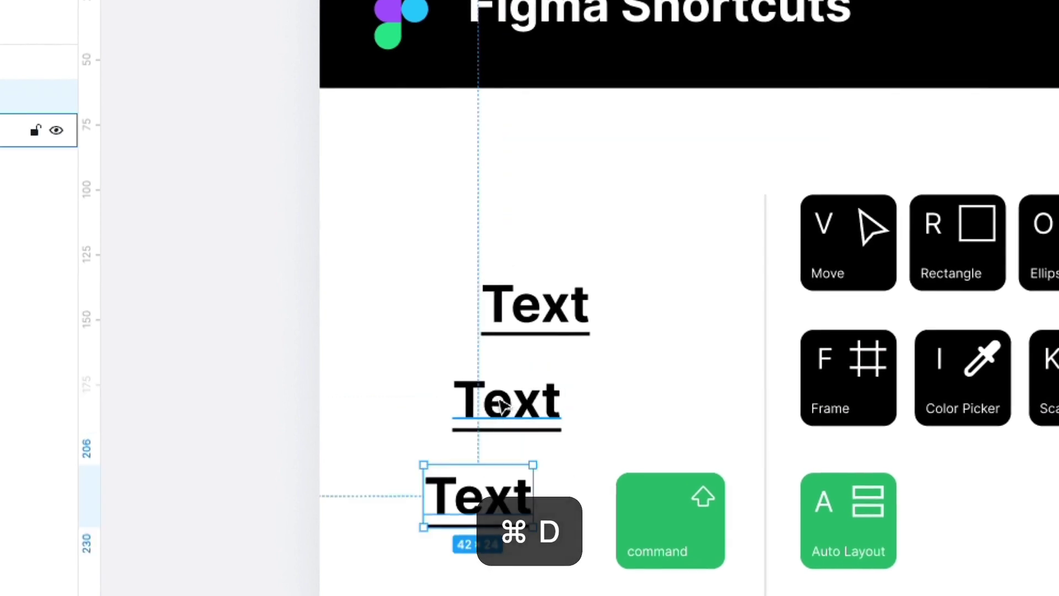
# Step: Reposition a "Text" copy in the upper blank area and duplicate it repeatedly with the same diagonal offset
pyautogui.moveTo(502, 405); pyautogui.dragTo(701, 266)
pyautogui.hotkey('ctrl', 'd')
pyautogui.hotkey('ctrl', 'd')
pyautogui.hotkey('ctrl', 'd')
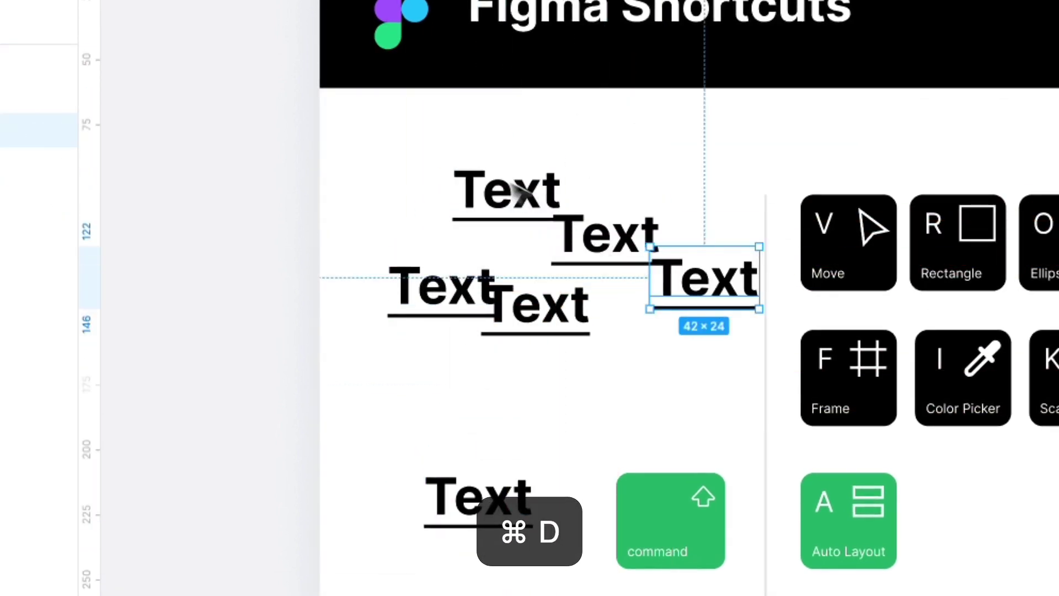
pyautogui.moveTo(379, 140); pyautogui.dragTo(663, 451)
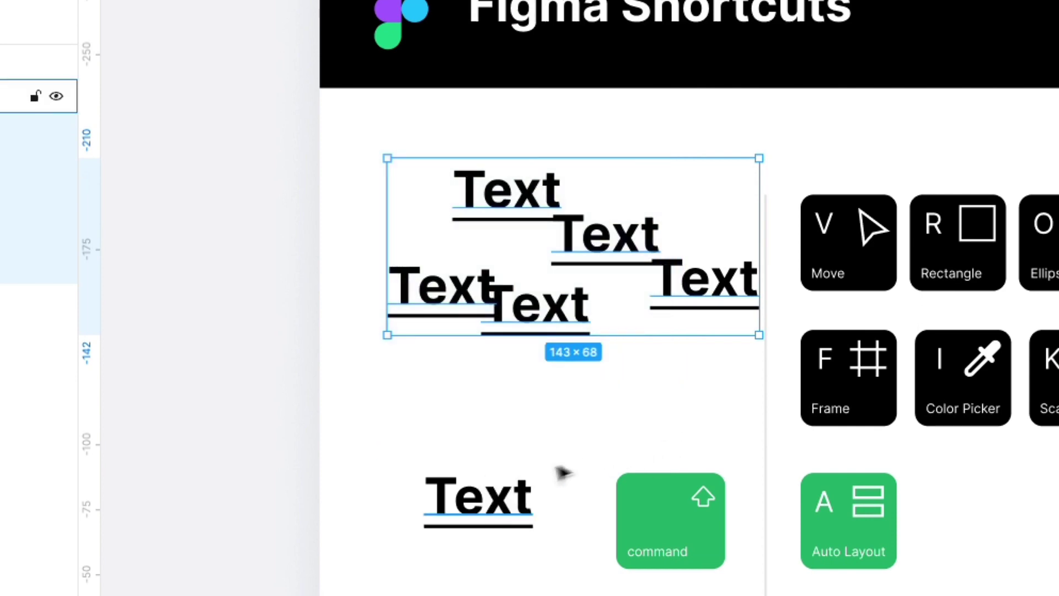
pyautogui.keyDown('shift'); pyautogui.click(510, 488); pyautogui.keyUp('shift')
pyautogui.press('Delete')
pyautogui.hotkey('ctrl', 'z')
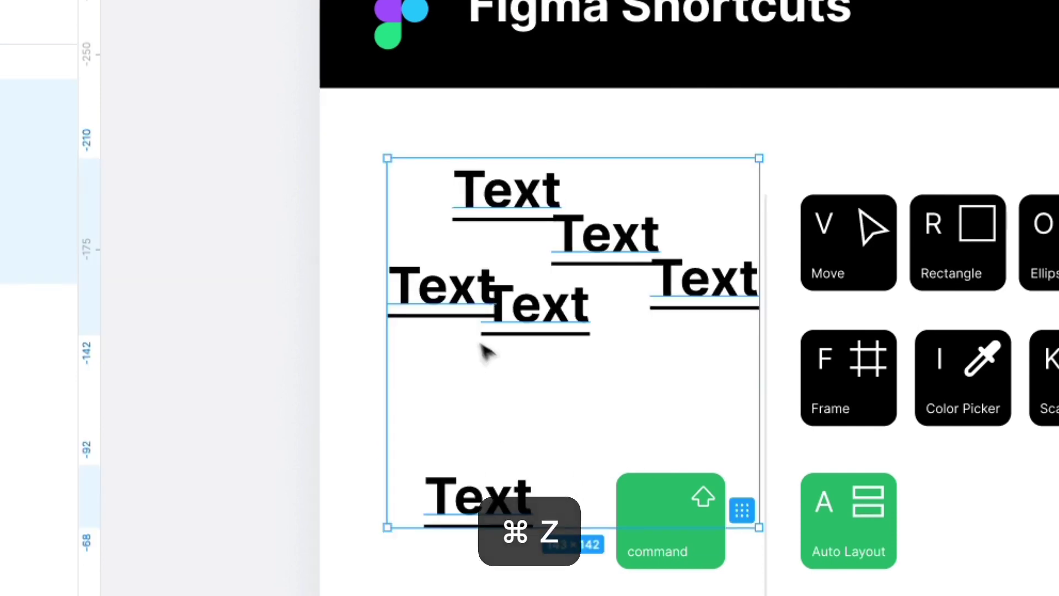
# Step: Spread out the overlapping "Text" copies in the blank area, keeping five separate layers
pyautogui.click(401, 338)
pyautogui.click(479, 518)
pyautogui.moveTo(468, 497); pyautogui.dragTo(539, 326)
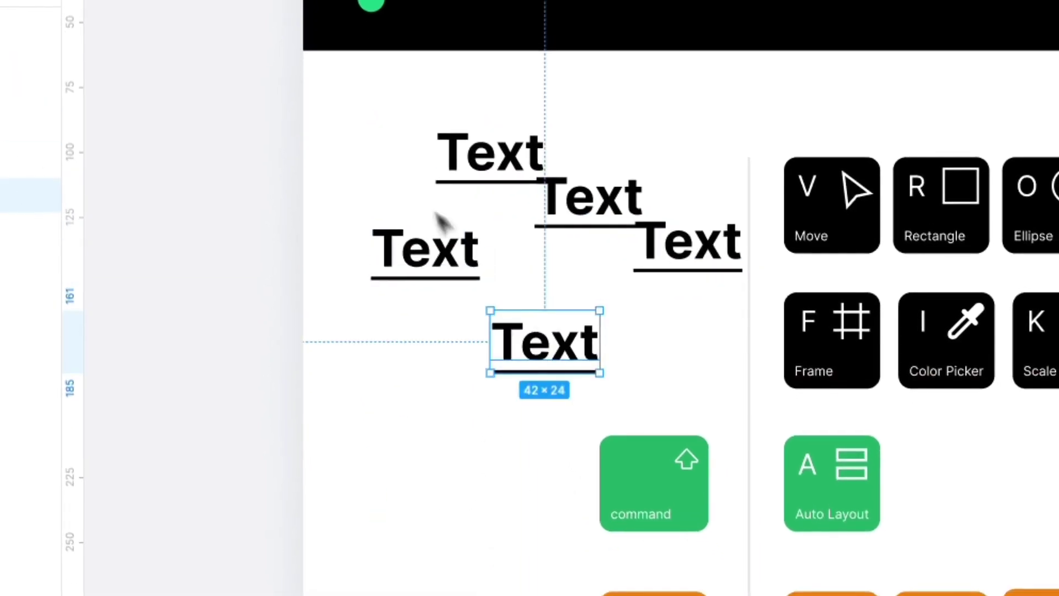
pyautogui.moveTo(510, 171); pyautogui.dragTo(464, 136)
# Step: Group the five "Text" layers and move the group to X 16, Y 86
pyautogui.moveTo(371, 94); pyautogui.dragTo(696, 361)
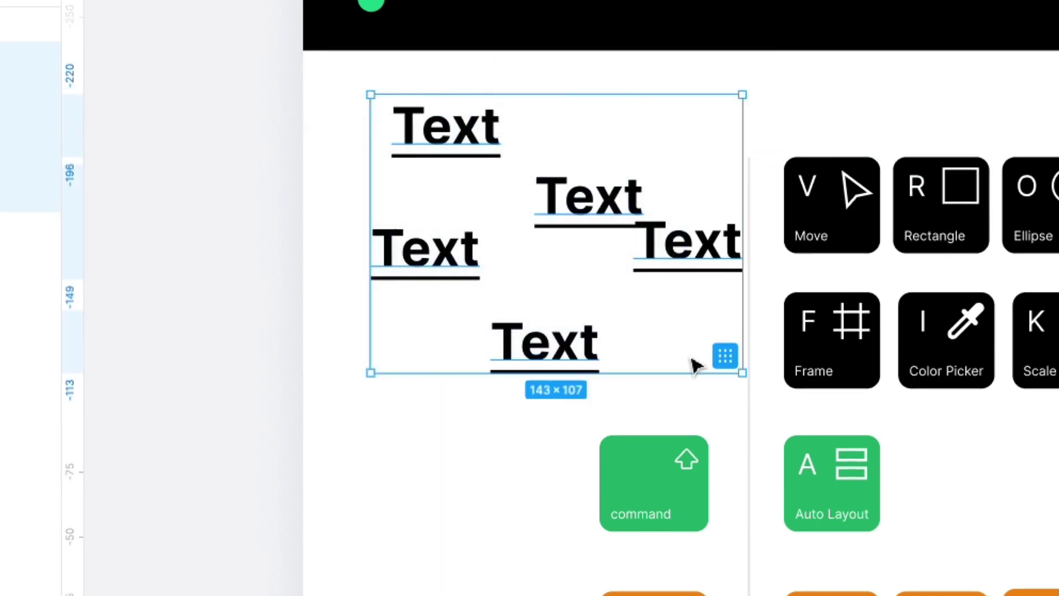
pyautogui.hotkey('ctrl', 'g')
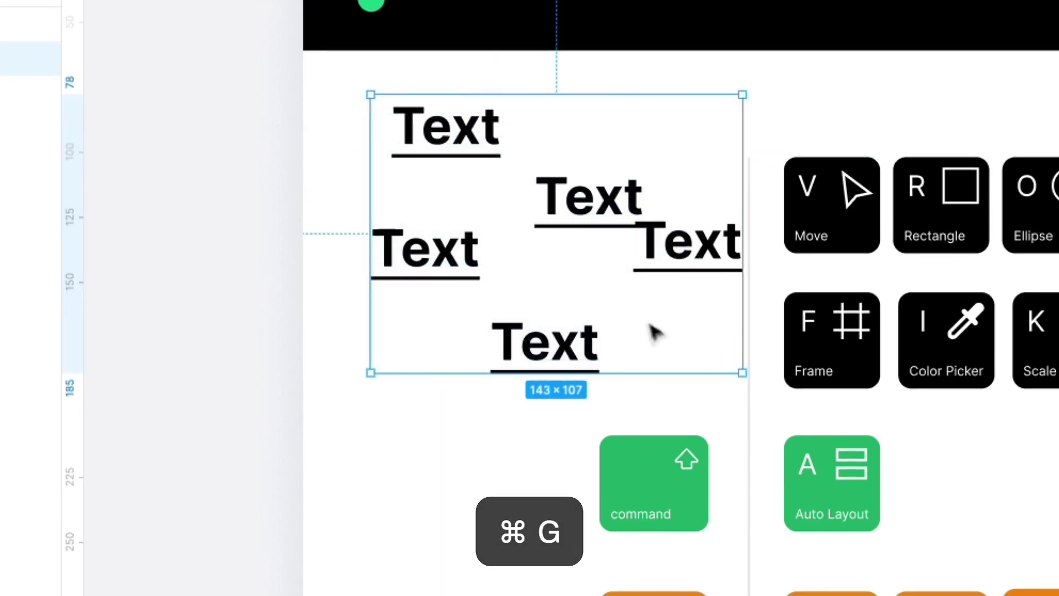
pyautogui.moveTo(586, 226); pyautogui.dragTo(567, 246)
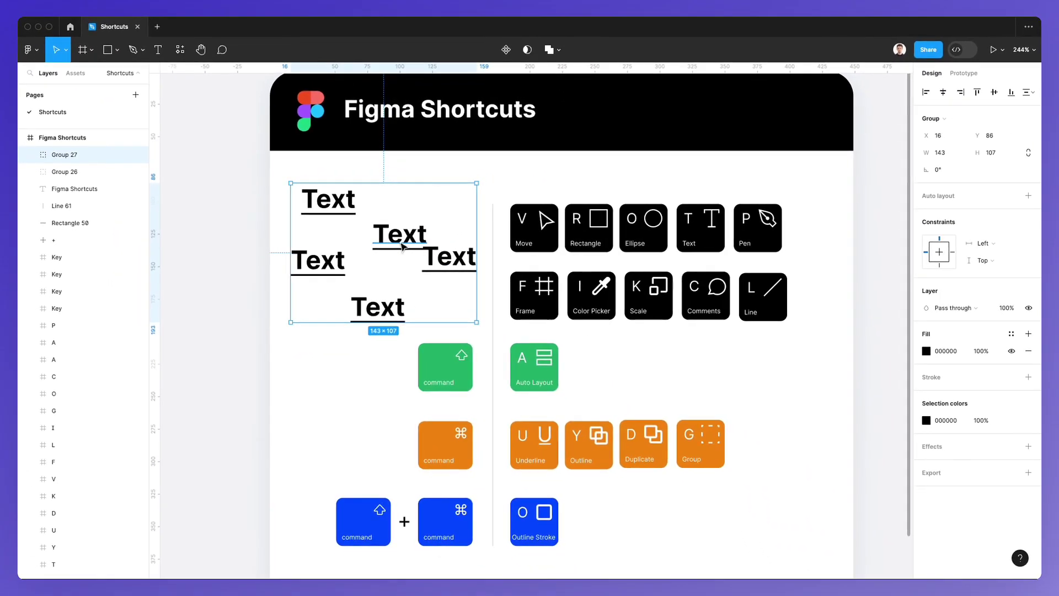
# Step: Ungroup the five "Text" layers, group and ungroup them once more, and delete them all
pyautogui.press('super+shift+g')
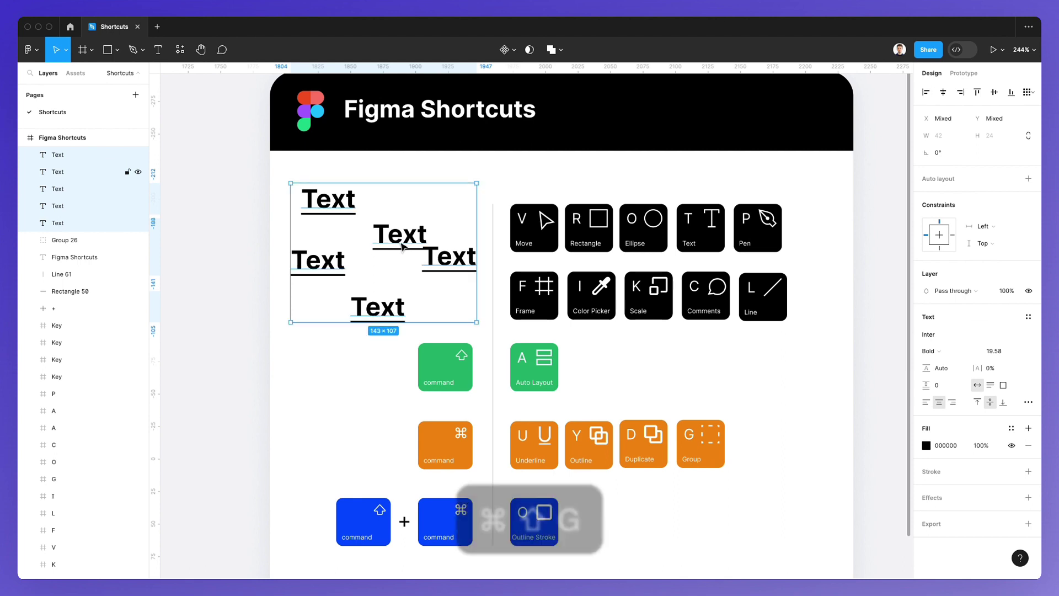
pyautogui.press('super+g')
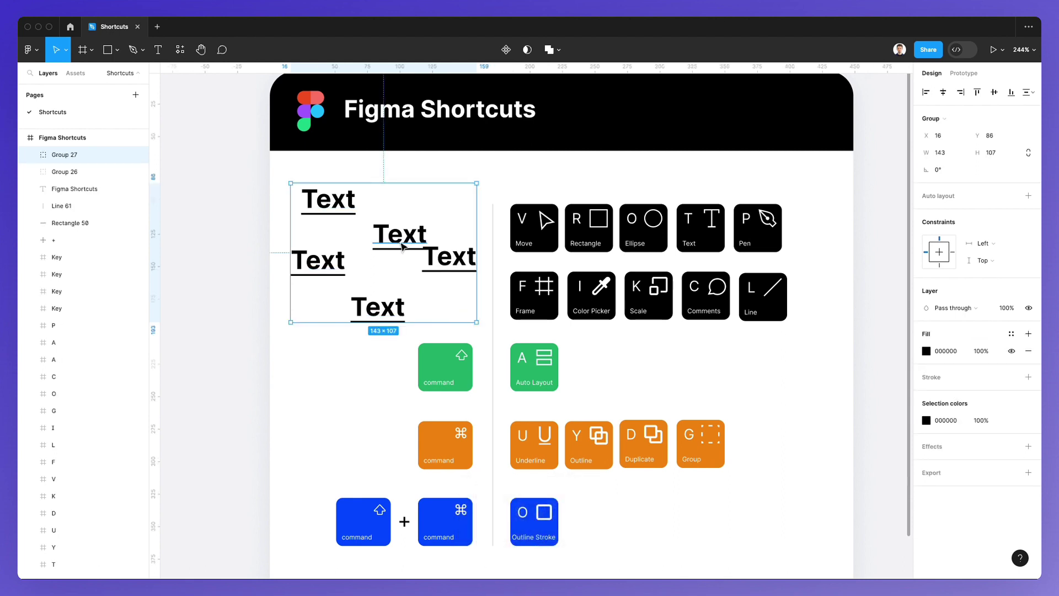
pyautogui.press('super+shift+g')
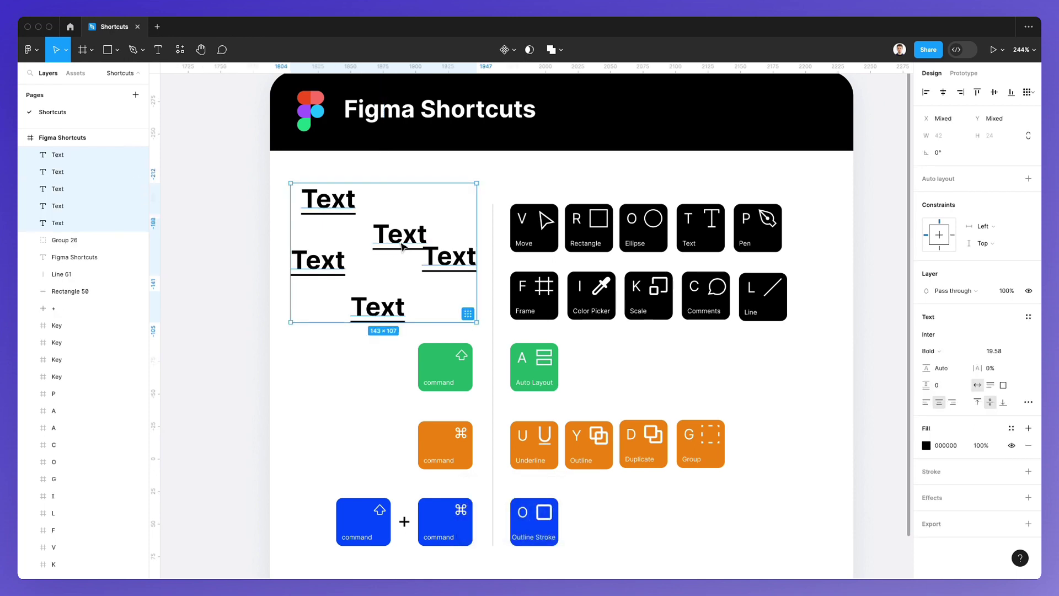
pyautogui.press('Delete')
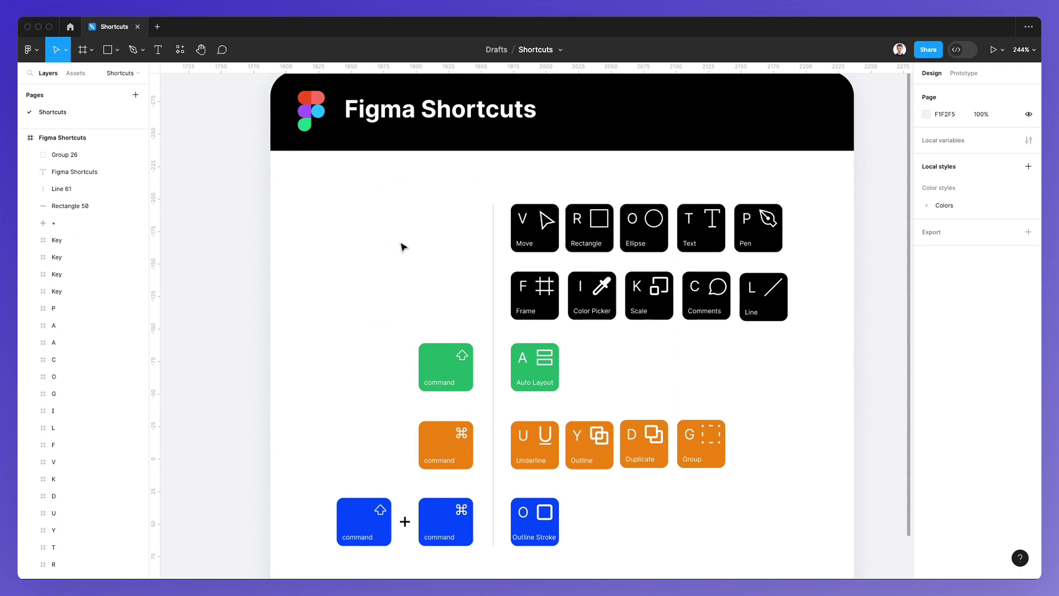
# Step: Undo the deletion of the "Text" copies and clear all but one, leaving it at X 61, Y 127
pyautogui.scroll(-3, 402, 247)
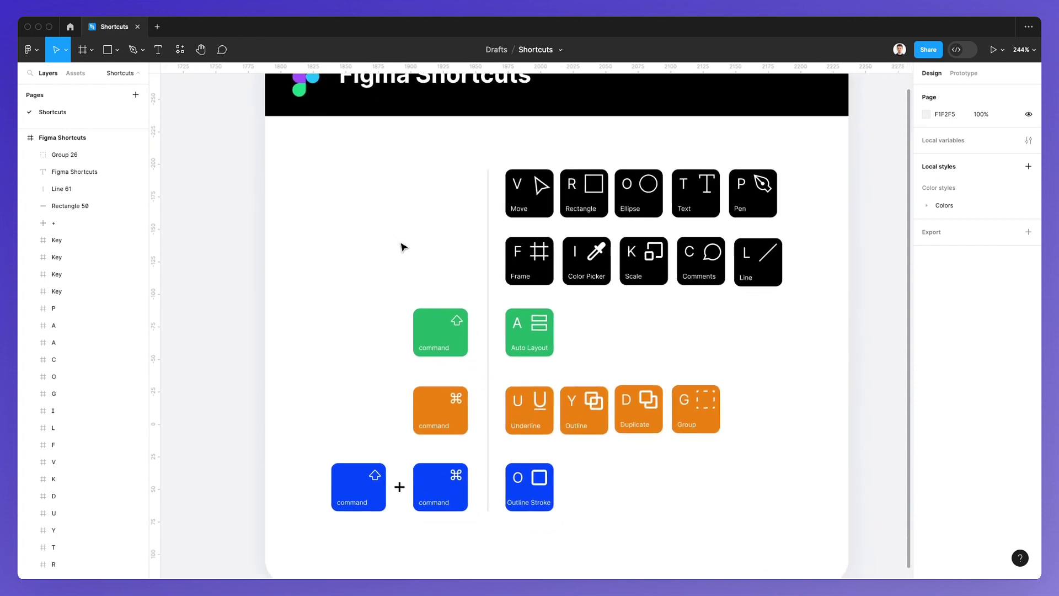
pyautogui.scroll(-3, 403, 246)
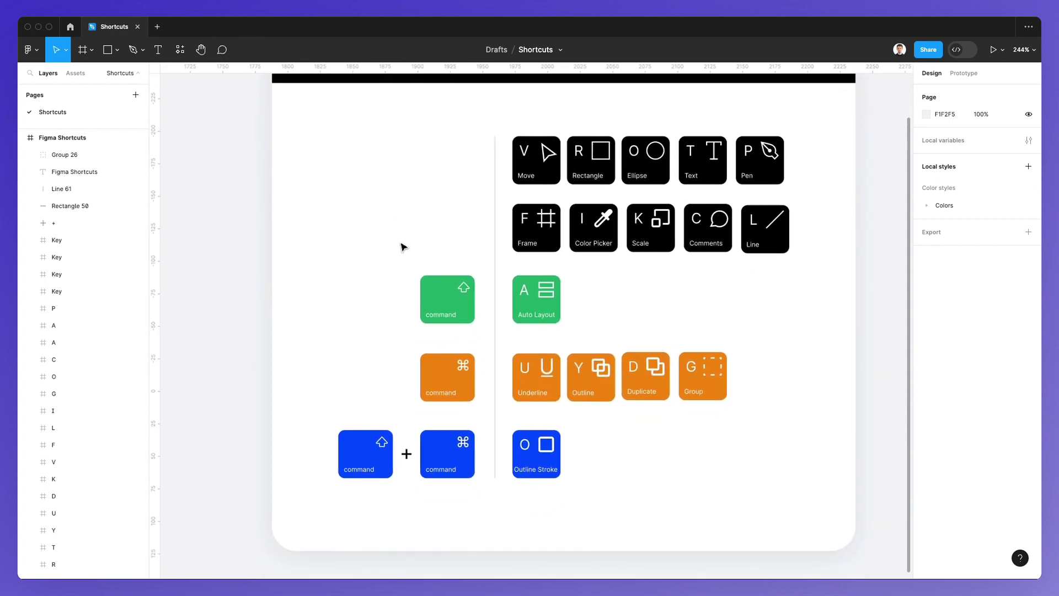
pyautogui.scroll(-2, 402, 247)
pyautogui.scroll(2, 402, 244)
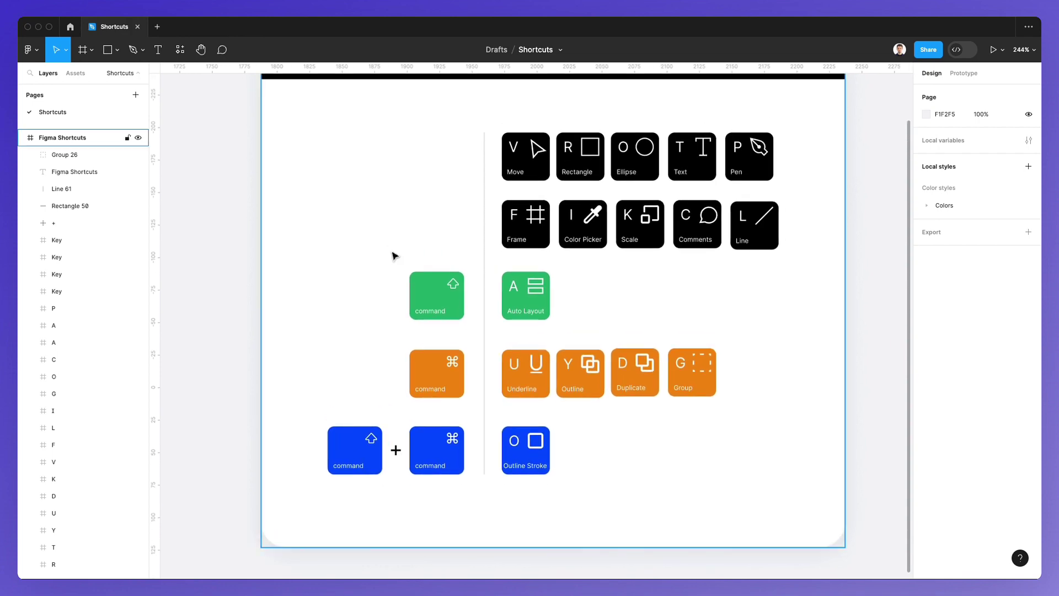
pyautogui.press('super+z')
pyautogui.press('super+z')
pyautogui.press('super+z')
pyautogui.press('super+z')
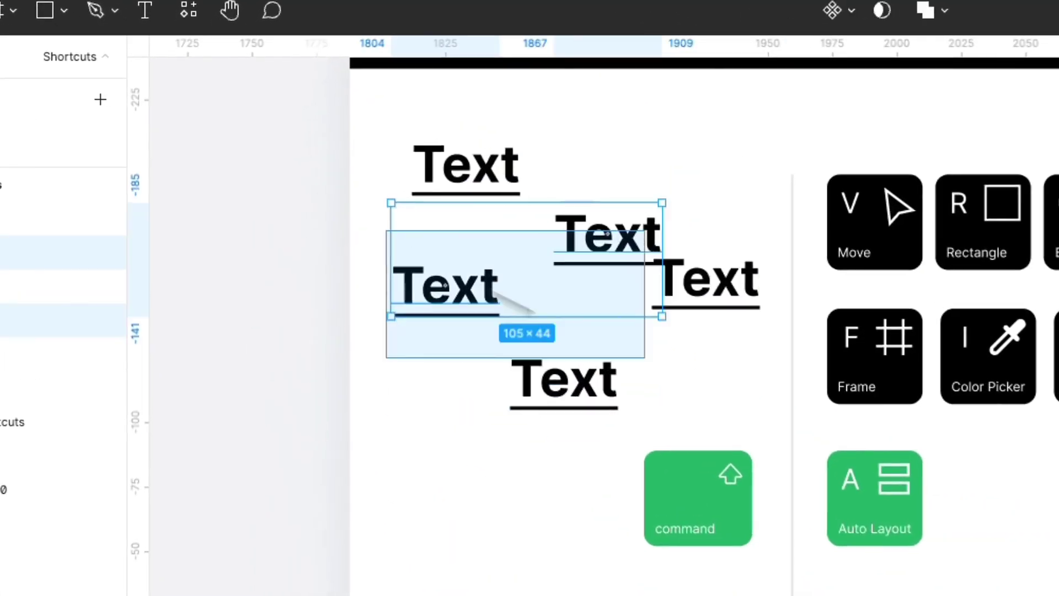
pyautogui.moveTo(480, 185); pyautogui.dragTo(538, 290)
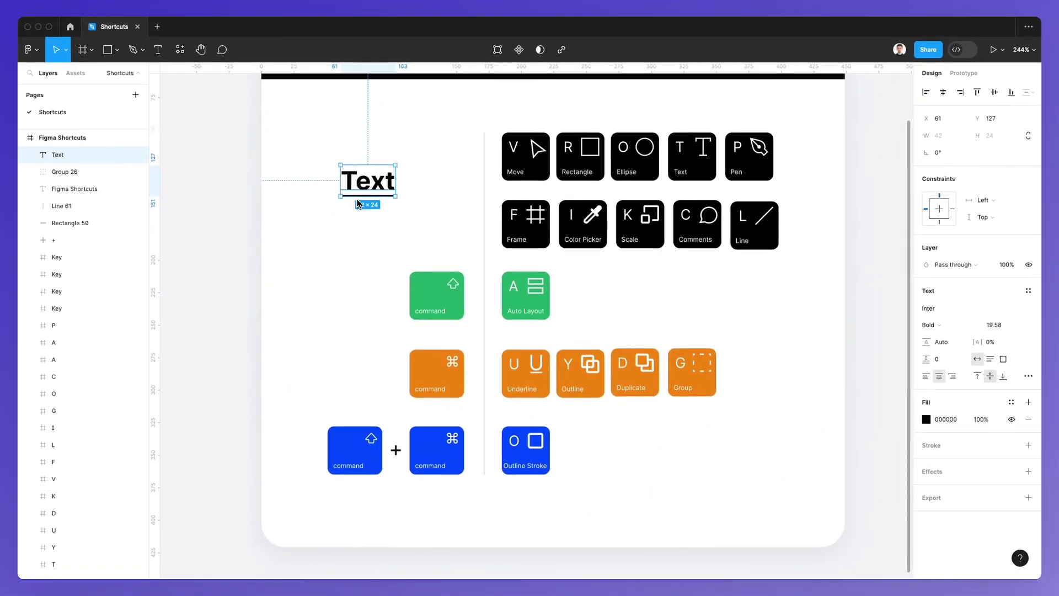
# Step: Convert the underlined "Text" layer into vector shapes with Outline Stroke
pyautogui.hotkey('ctrl', 'shift', 'o')
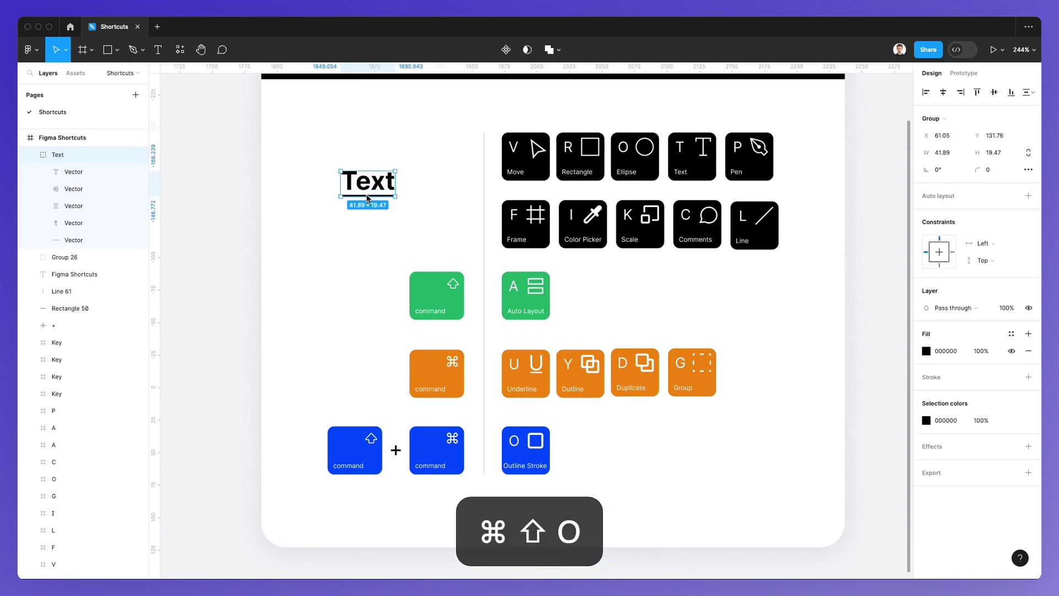
pyautogui.scroll(2, 353, 169)
pyautogui.scroll(-1, 556, 510)
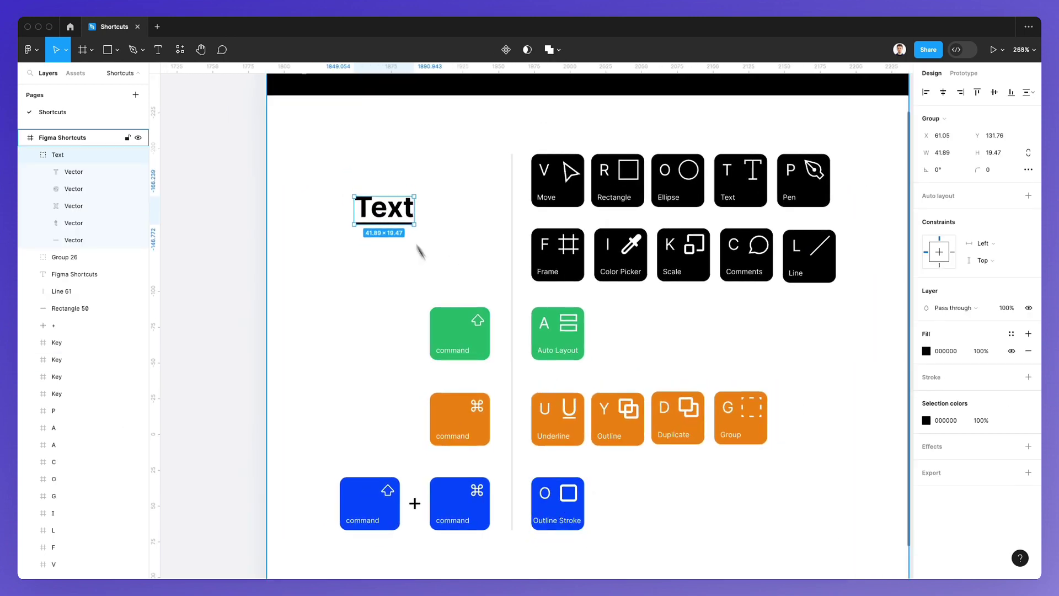
# Step: Move the outlined letter T below and left of the other letters and enlarge it to 26 × 31
pyautogui.doubleClick(363, 214)
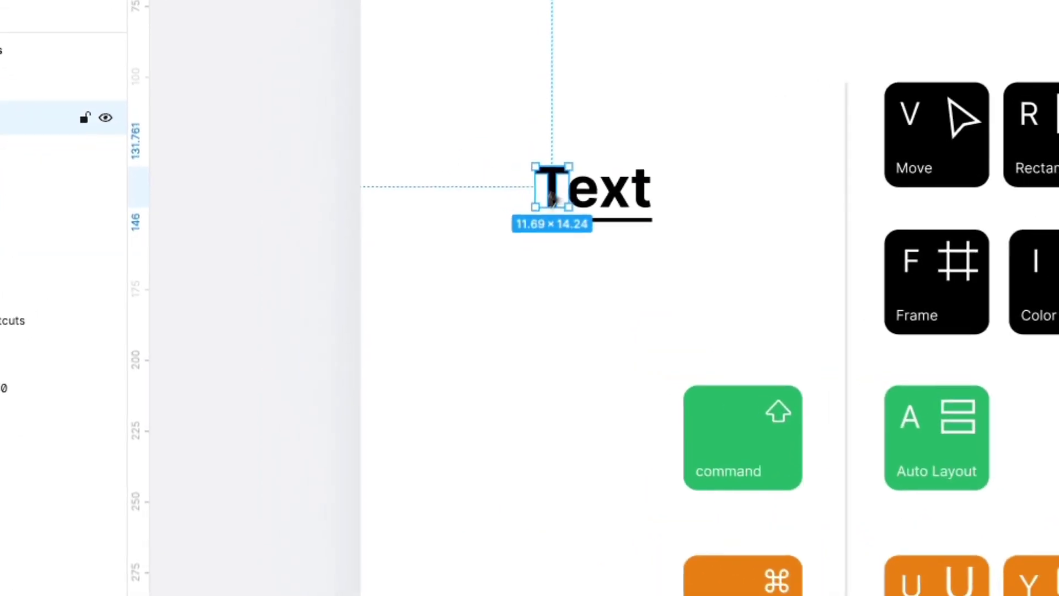
pyautogui.moveTo(552, 199); pyautogui.dragTo(489, 407)
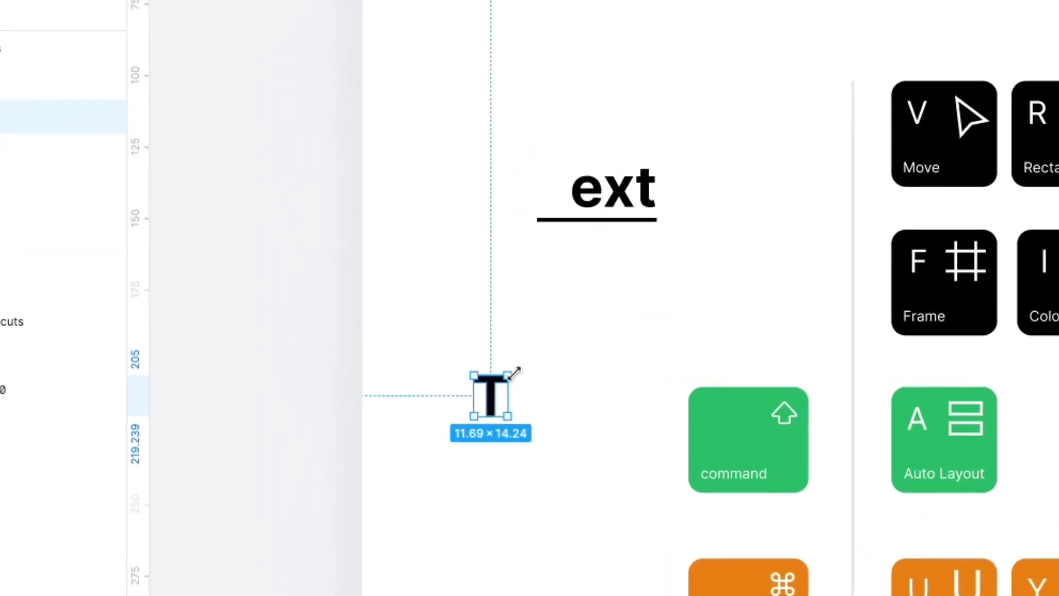
pyautogui.moveTo(511, 371); pyautogui.dragTo(547, 349)
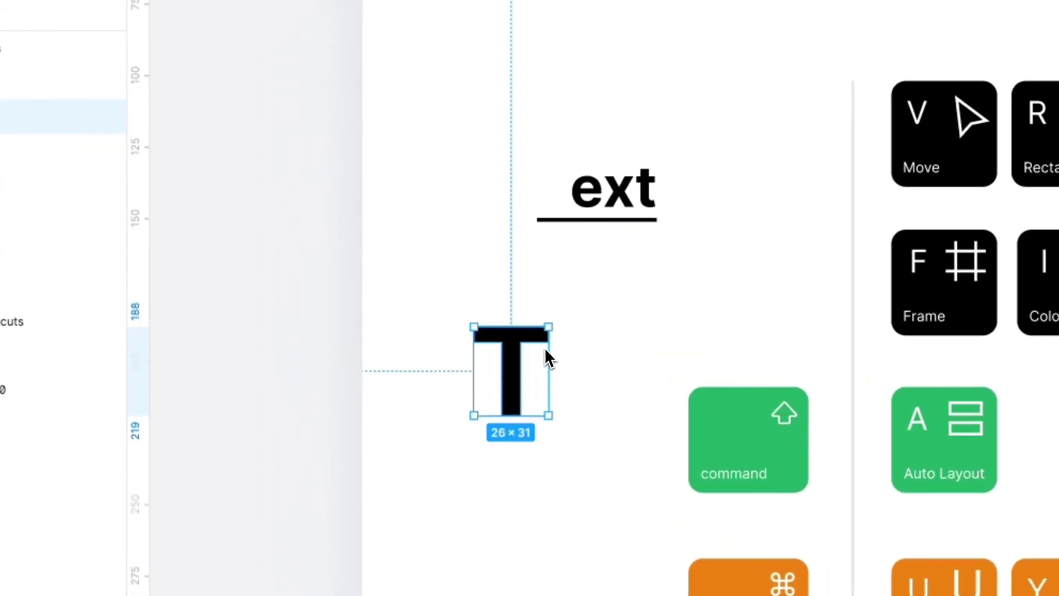
# Step: Delete the enlarged T together with the remaining outlined letters and underline
pyautogui.moveTo(428, 124); pyautogui.dragTo(636, 482)
pyautogui.press('Delete')
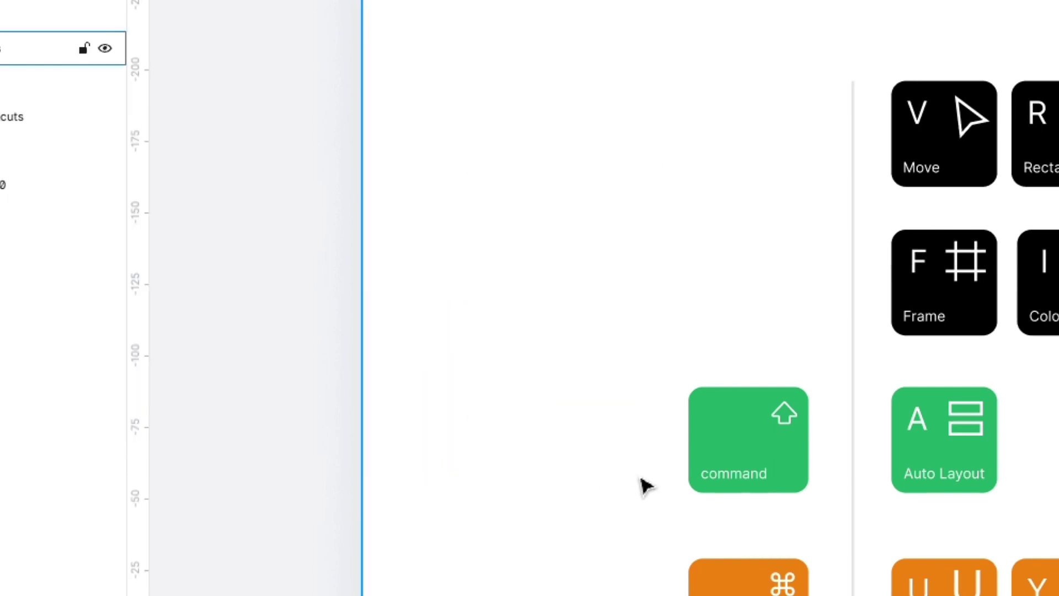
pyautogui.scroll(5, 648, 480)
pyautogui.scroll(-1, 651, 477)
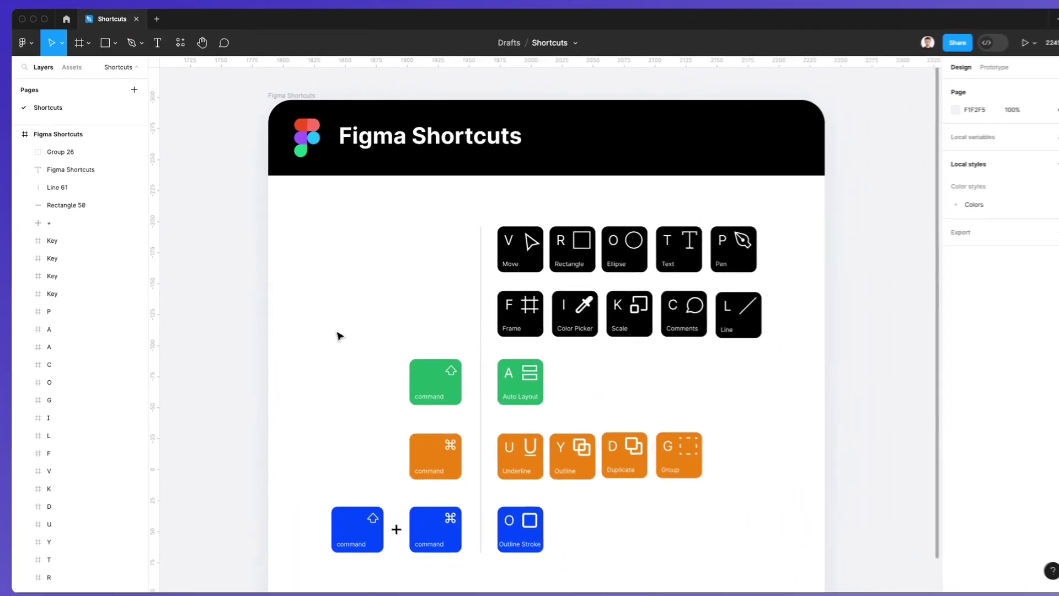
# Step: Open the built-in keyboard shortcuts reference from the help options
pyautogui.scroll(-2, 333, 331)
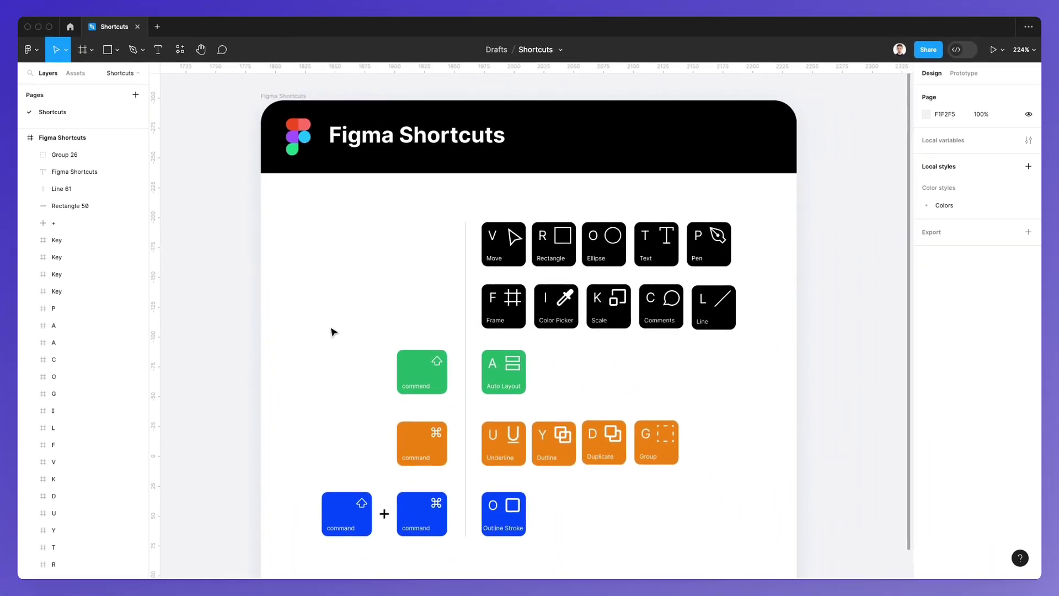
pyautogui.hscroll(-2, 332, 331)
pyautogui.scroll(-1, 332, 331)
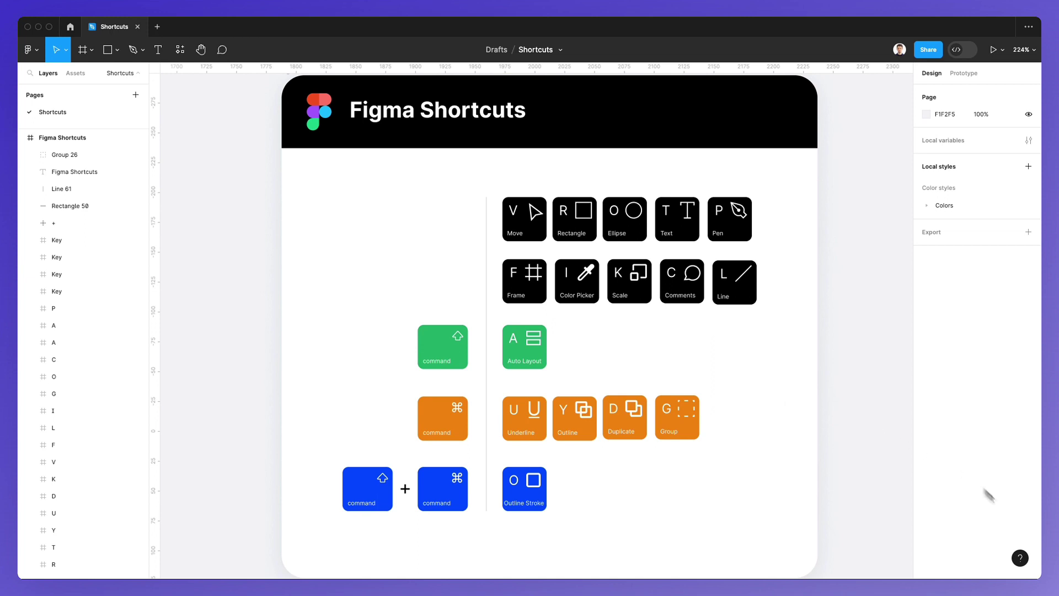
pyautogui.click(1020, 558)
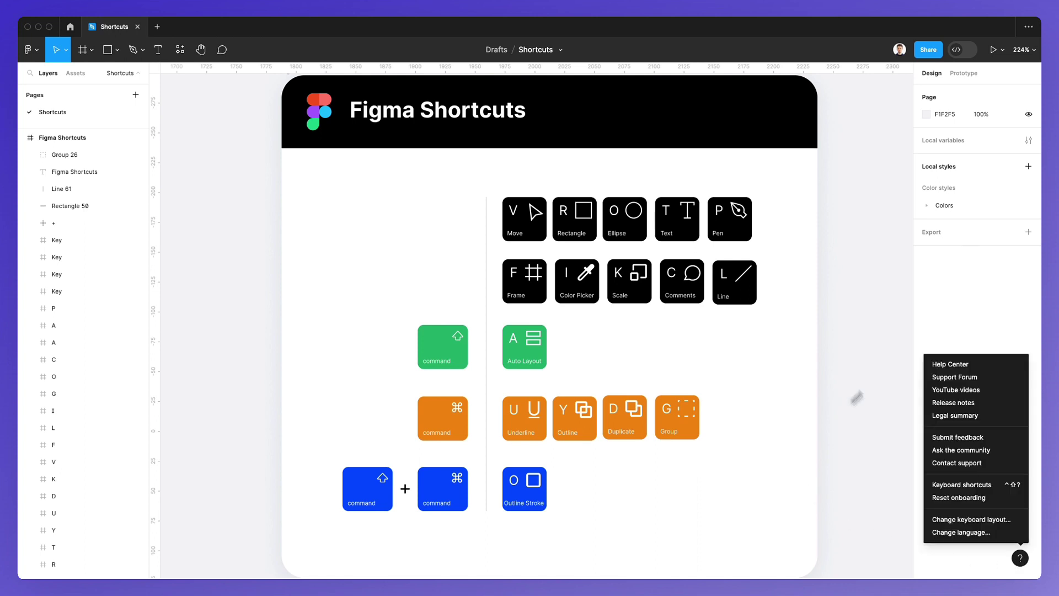
pyautogui.click(1011, 490)
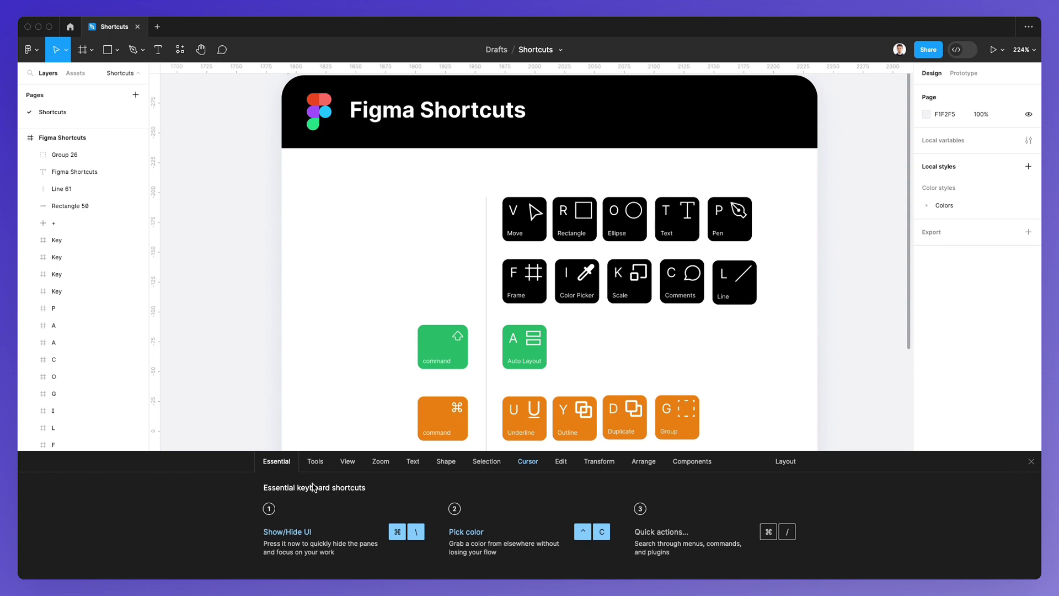
# Step: Browse the keyboard shortcut categories in order from Tools through View, Zoom, Text, Shape, Selection, Cursor and Edit to Transform
pyautogui.click(312, 462)
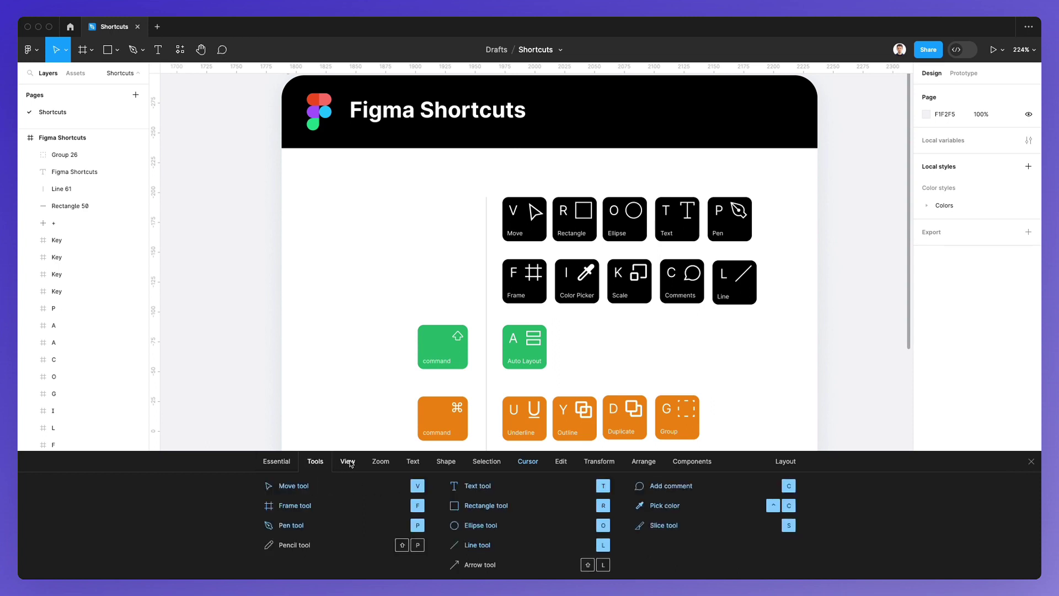
pyautogui.click(350, 464)
pyautogui.click(386, 464)
pyautogui.click(419, 464)
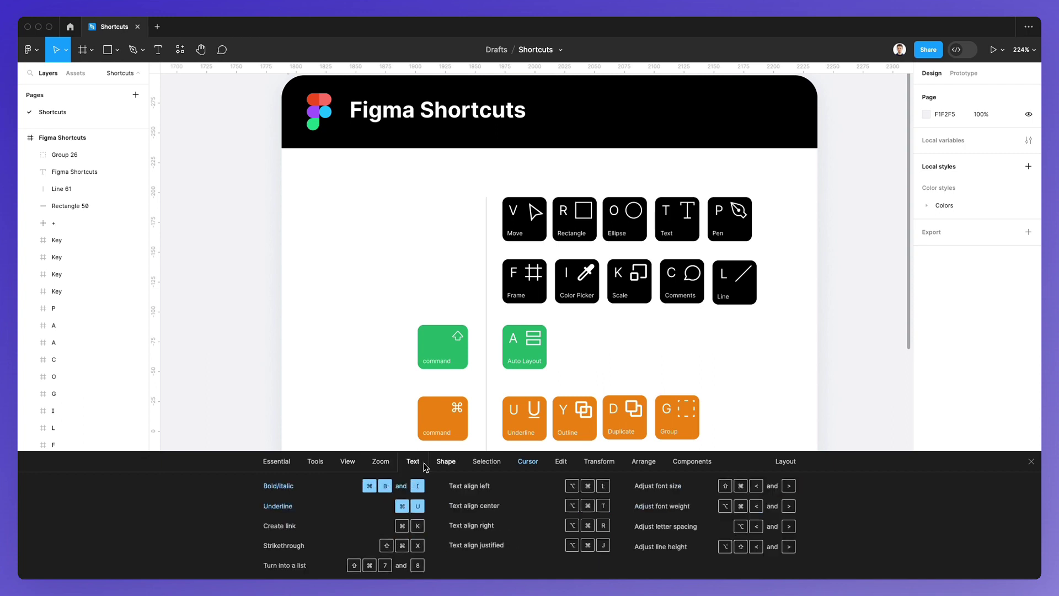
pyautogui.click(451, 464)
pyautogui.click(483, 465)
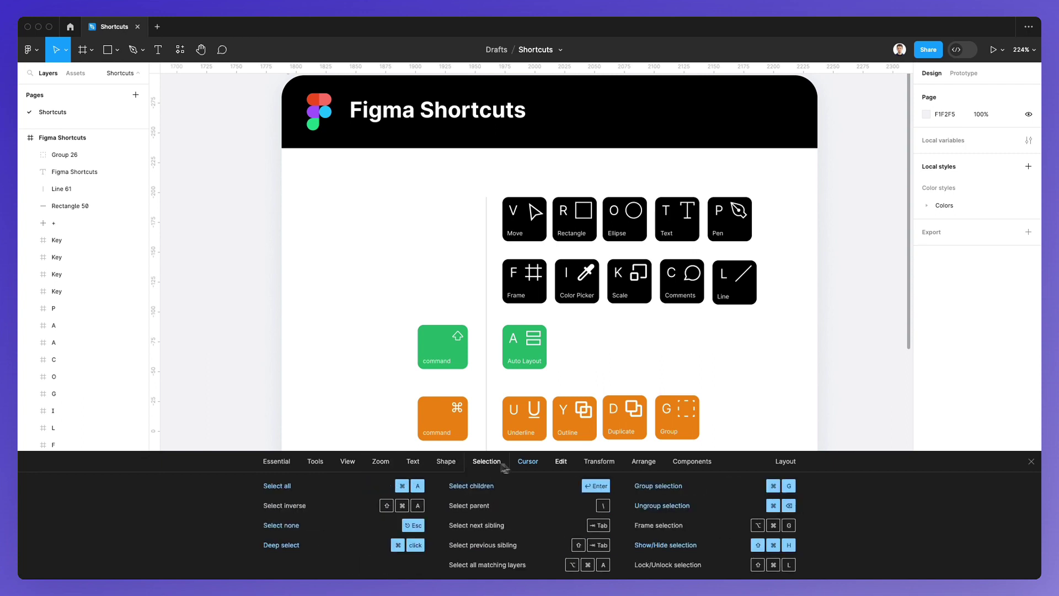
pyautogui.click(543, 467)
pyautogui.click(565, 467)
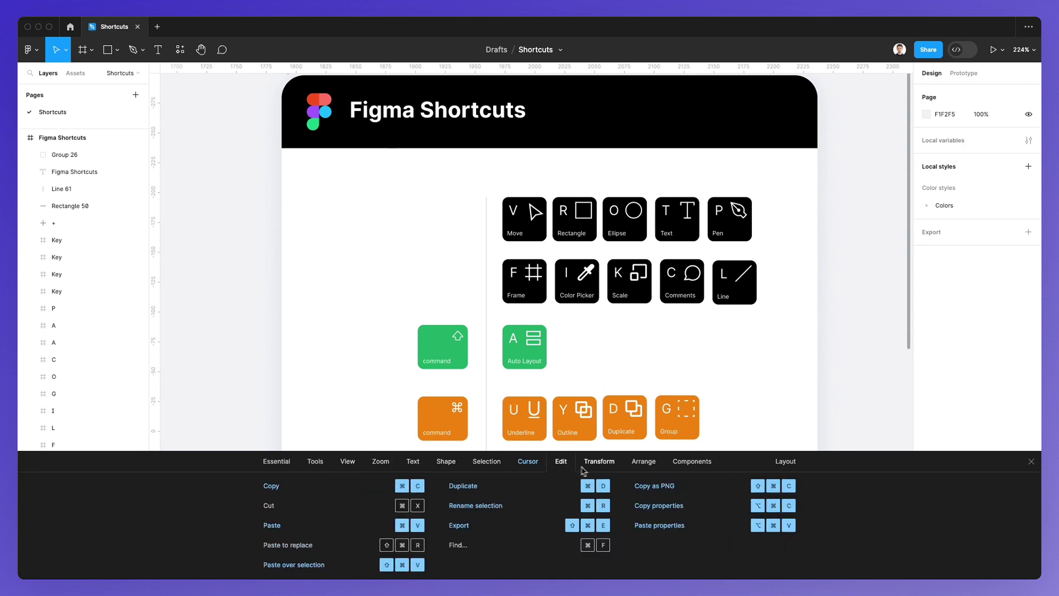
pyautogui.click(596, 470)
# Step: Review the shortcut categories in reverse order from Cursor back to Essential
pyautogui.click(525, 470)
pyautogui.click(496, 470)
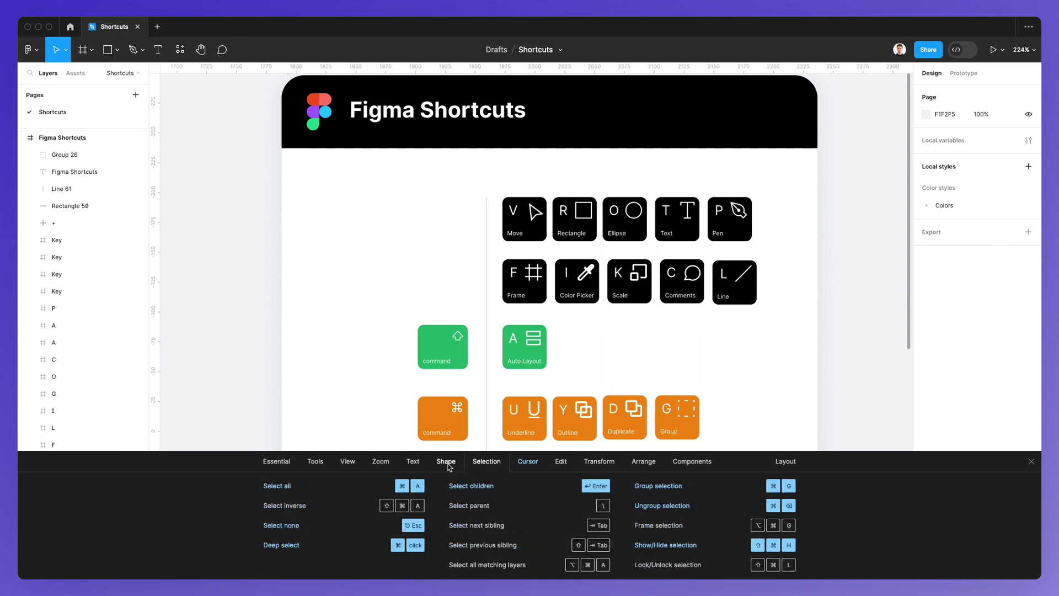
pyautogui.click(449, 468)
pyautogui.click(412, 468)
pyautogui.click(386, 465)
pyautogui.click(348, 465)
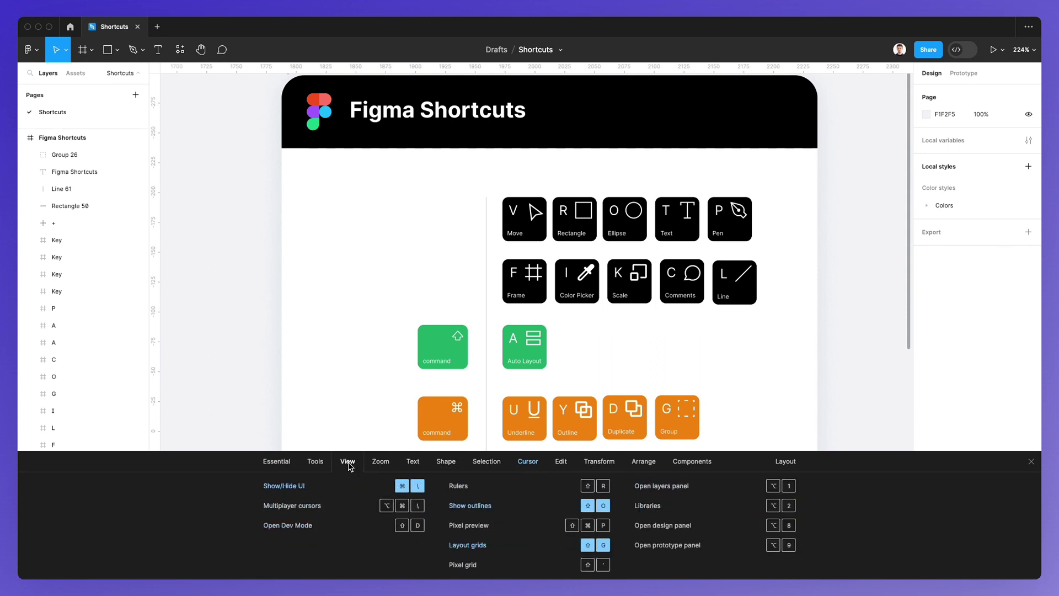
pyautogui.click(318, 466)
pyautogui.click(286, 466)
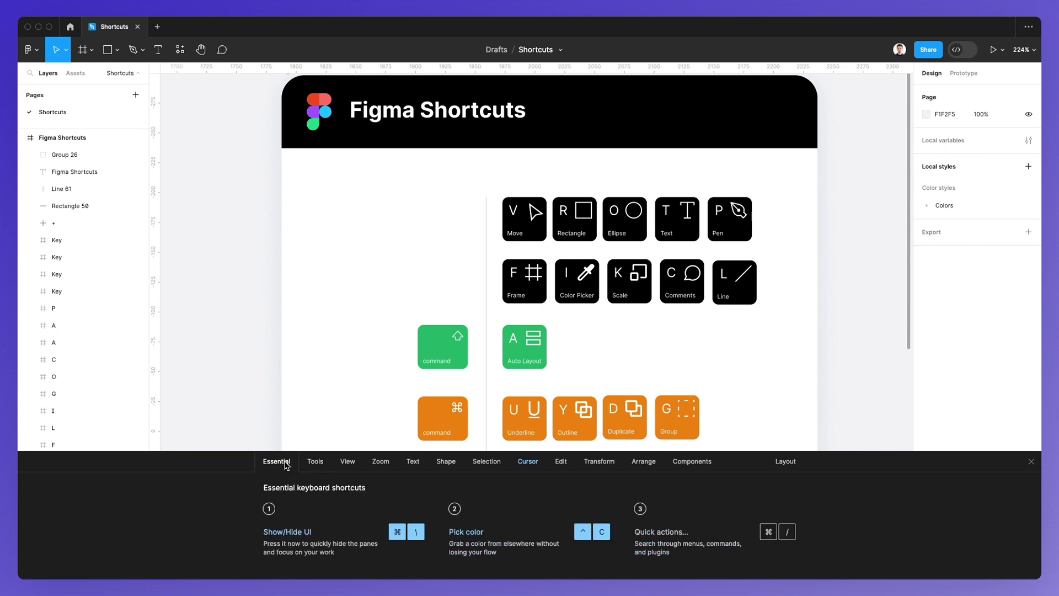